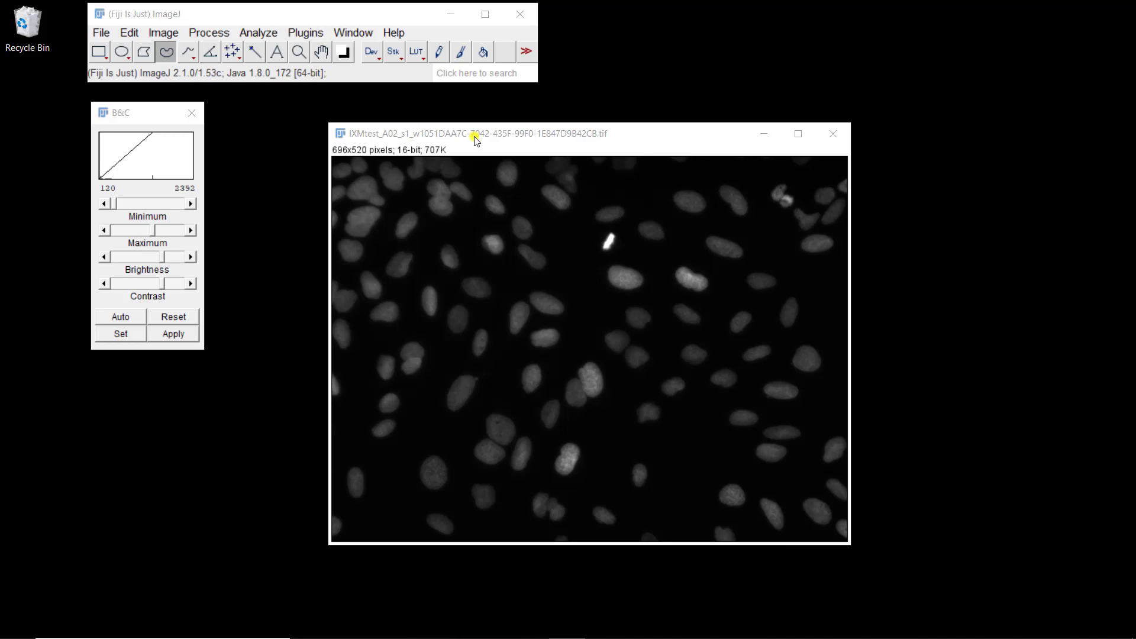
# - Duplicate the nuclei image as a copy titled GB
pyautogui.click(415, 135)
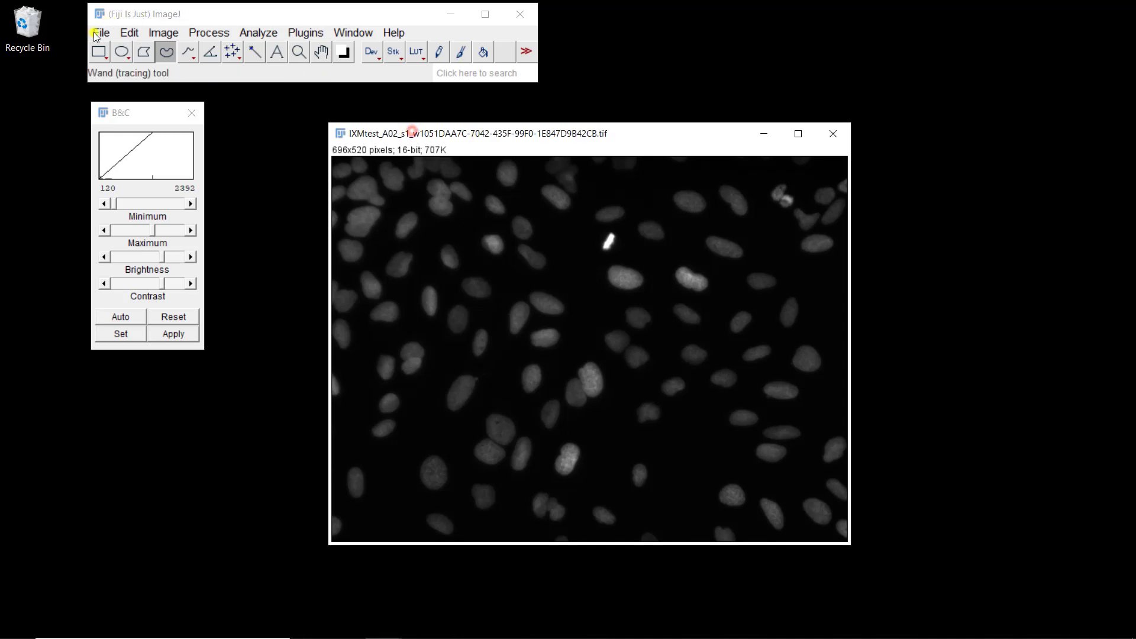
pyautogui.click(165, 32)
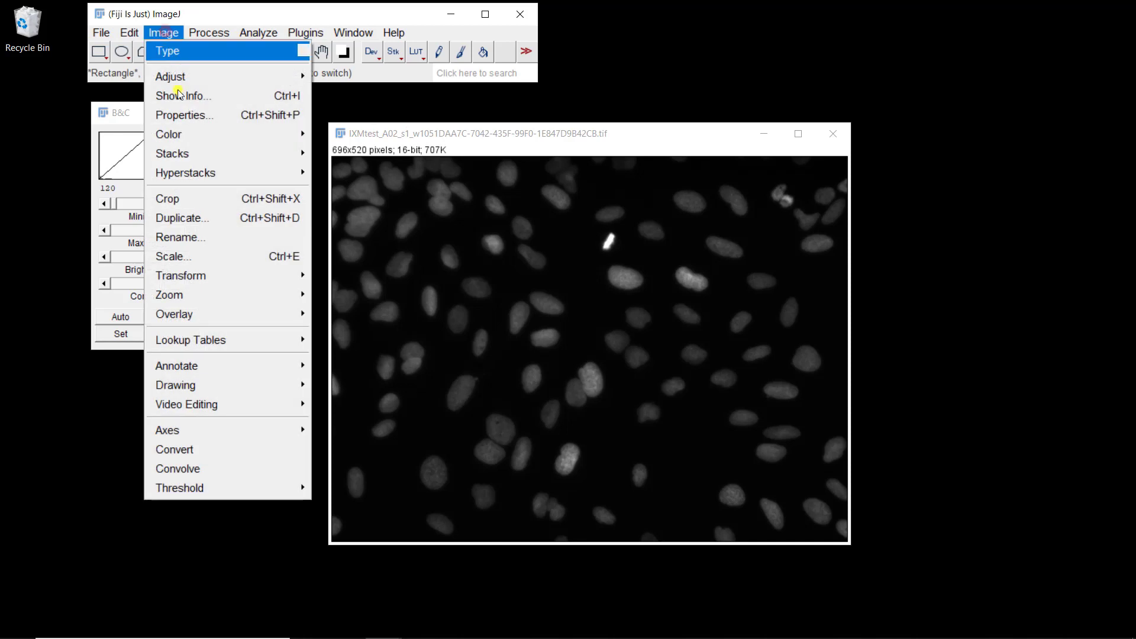
pyautogui.click(180, 228)
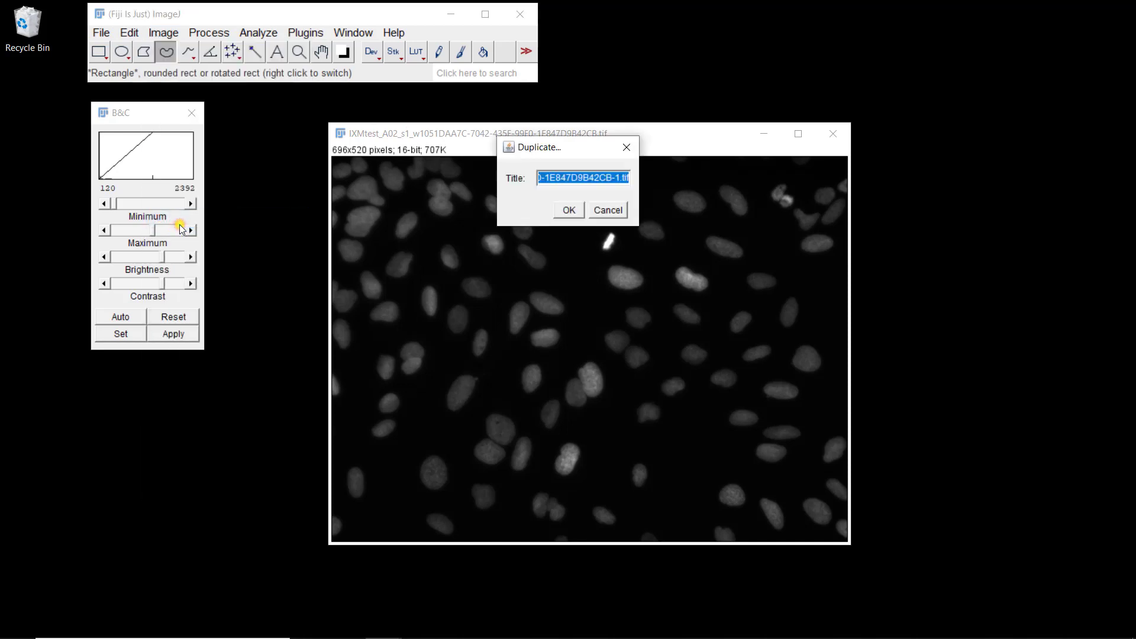
pyautogui.write('GB')
pyautogui.press('Return')
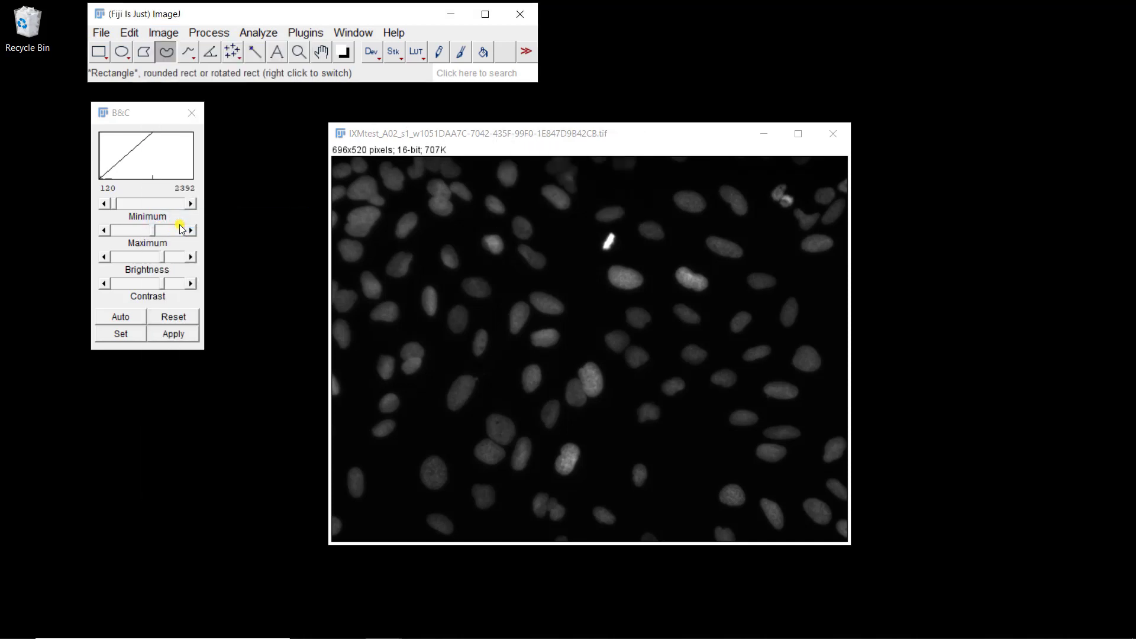
# - Make a second duplicate titled MF, then bring GB to the front
pyautogui.click(163, 32)
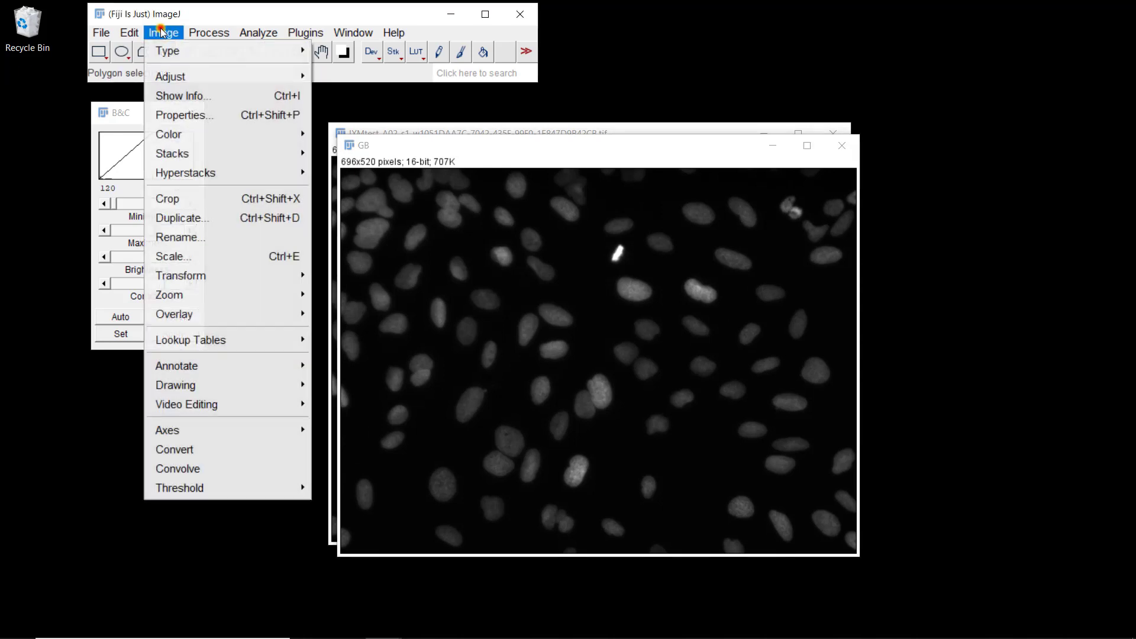
pyautogui.click(203, 220)
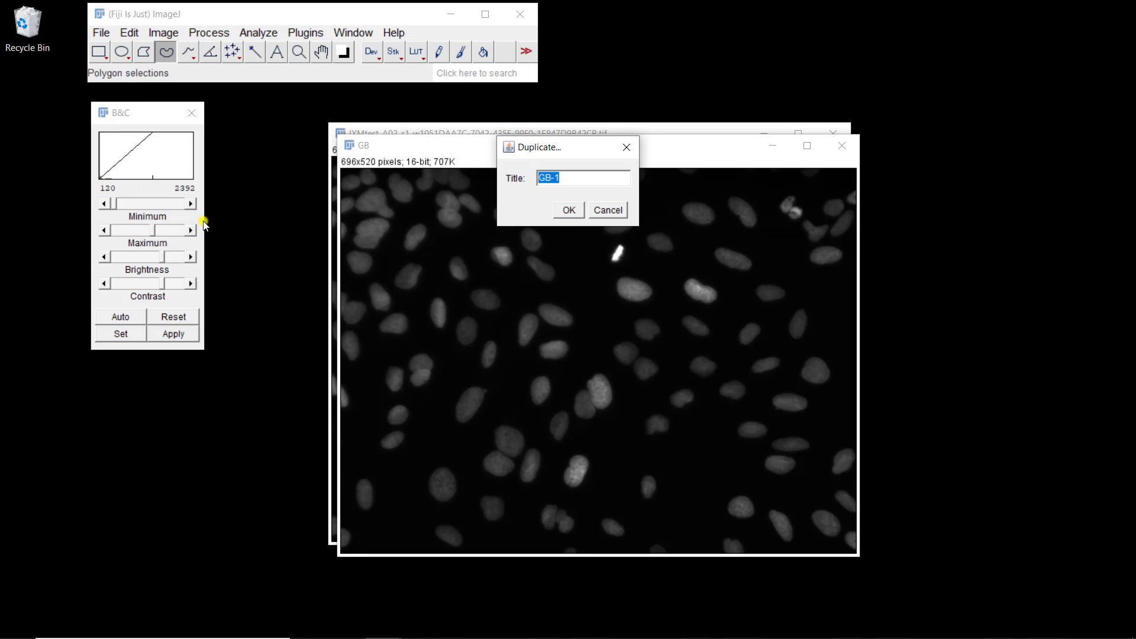
pyautogui.write('MF')
pyautogui.press('Return')
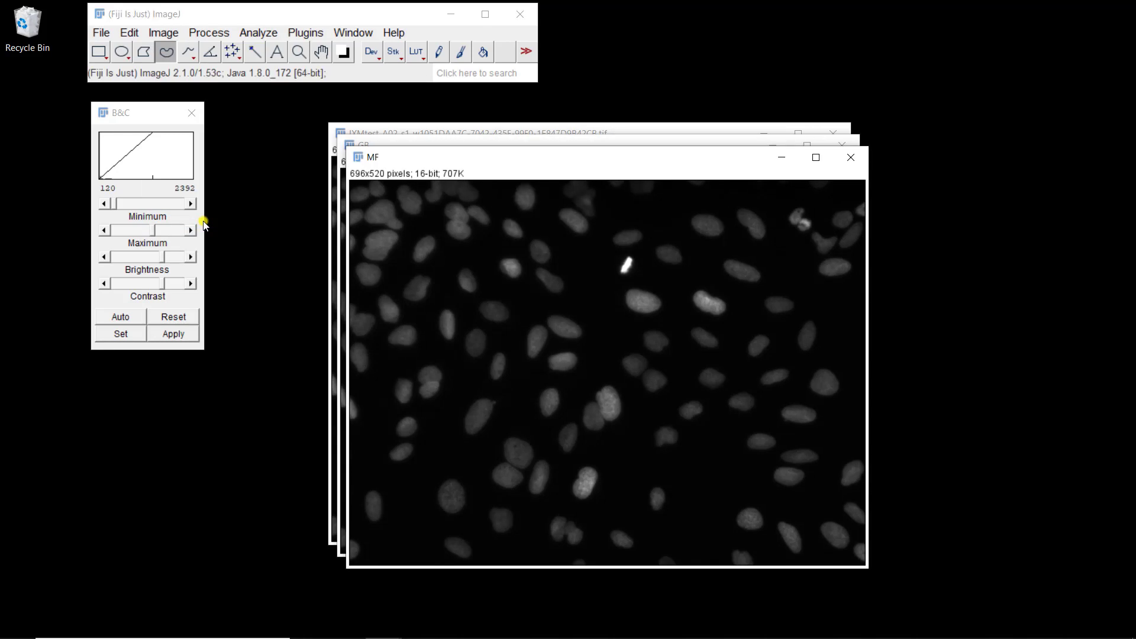
pyautogui.click(458, 136)
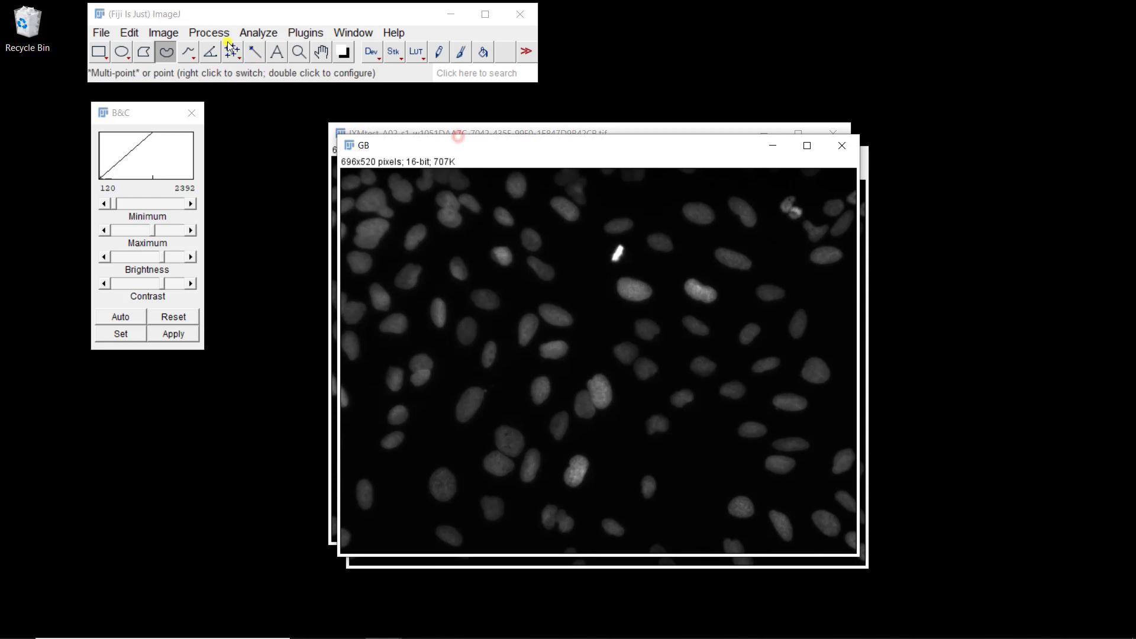
# - Apply a sigma 3.00 Gaussian blur to GB and move its window to the left
pyautogui.click(163, 33)
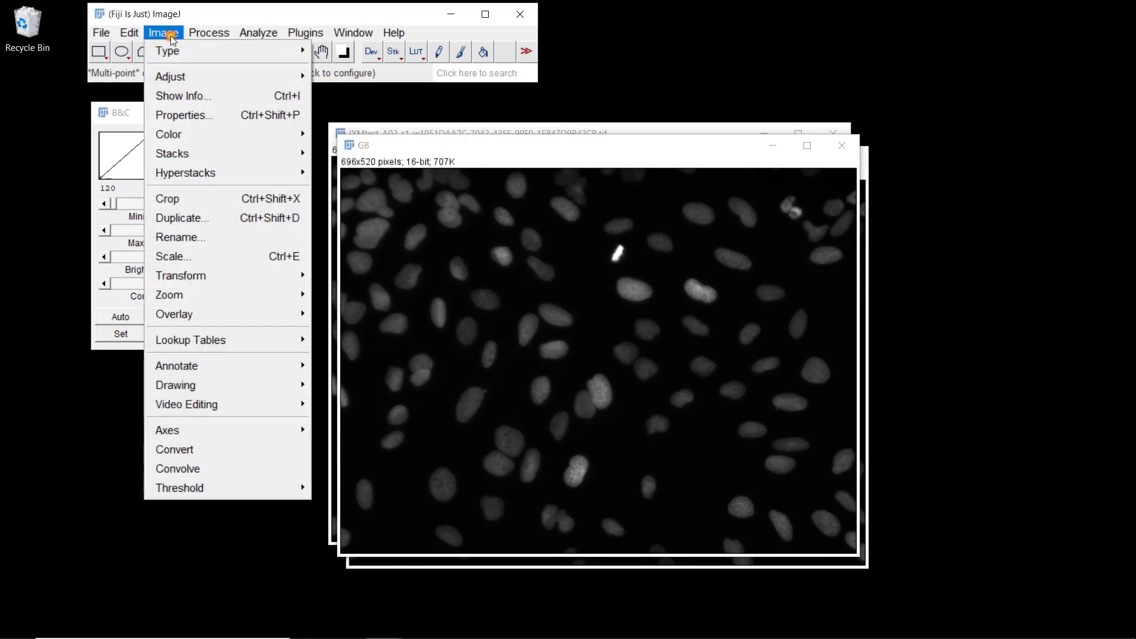
pyautogui.moveTo(200, 35)
pyautogui.moveTo(219, 243)
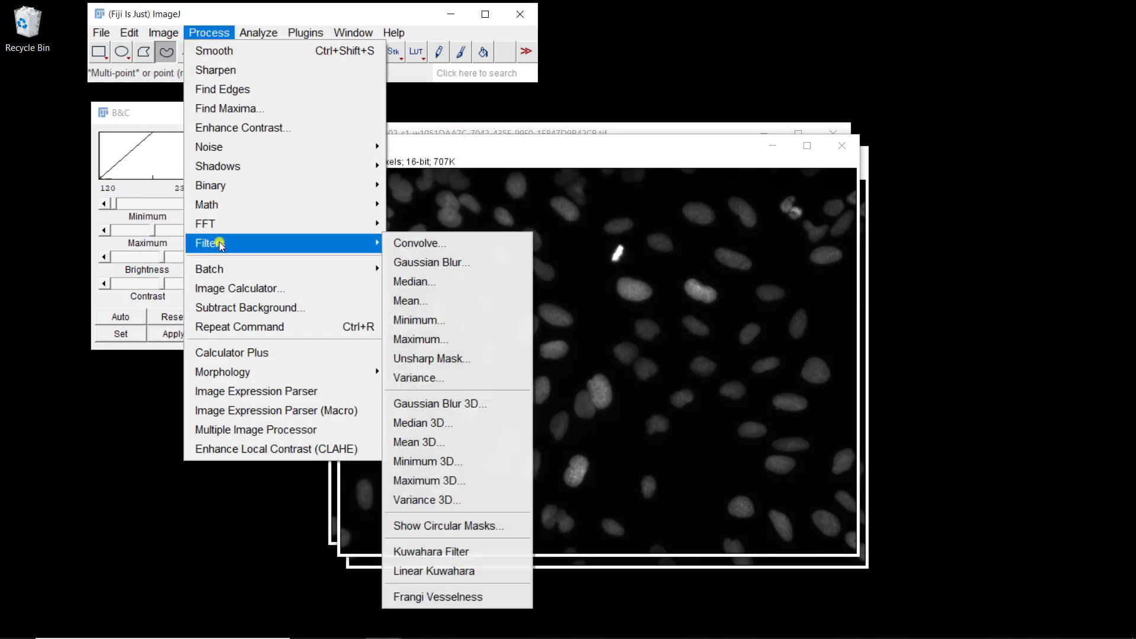
pyautogui.click(406, 266)
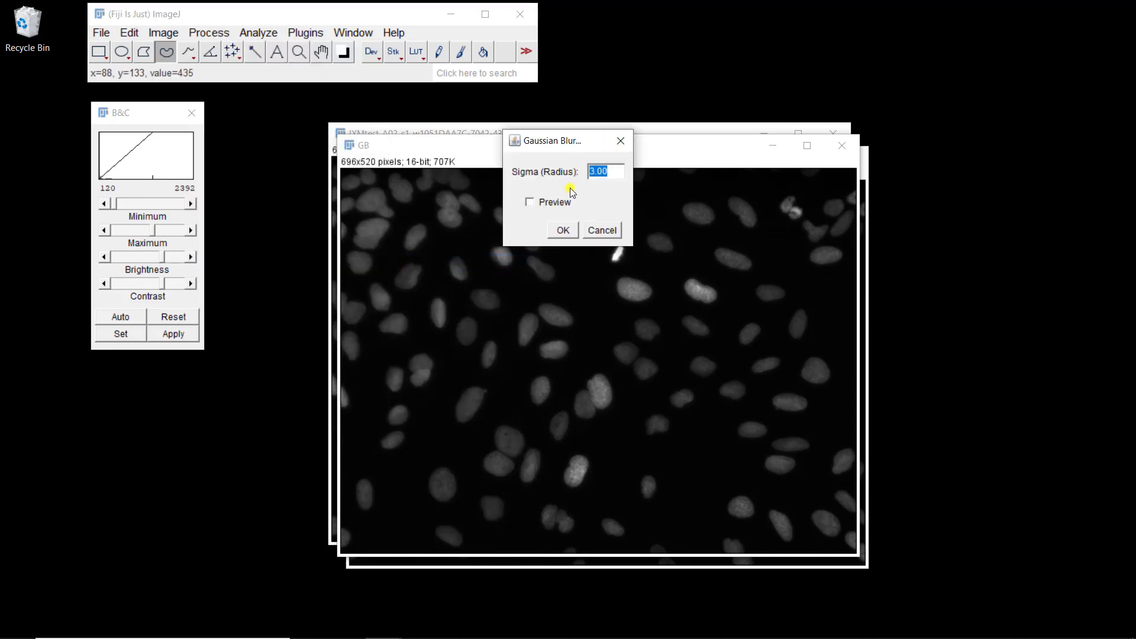
pyautogui.click(559, 232)
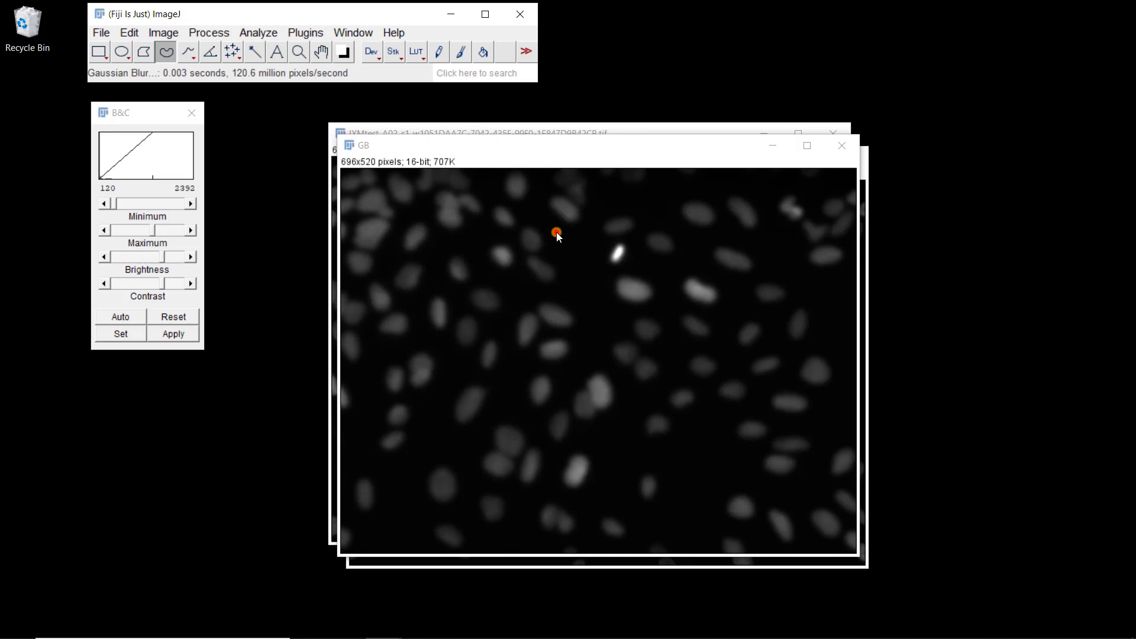
pyautogui.click(535, 152)
pyautogui.moveTo(425, 146); pyautogui.dragTo(184, 128)
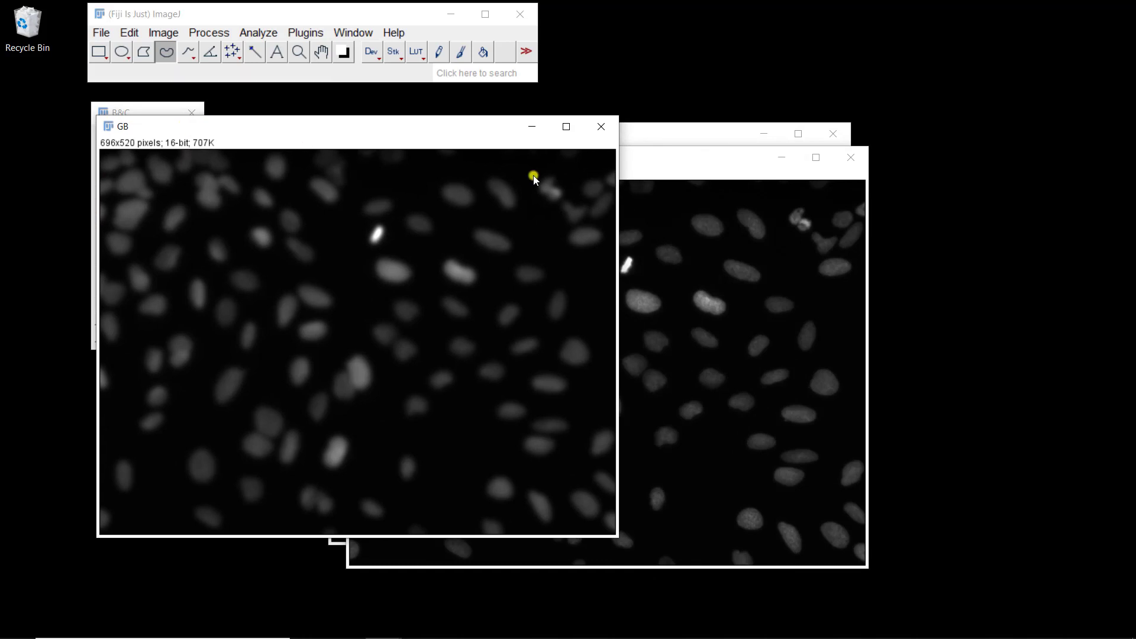
# - Run a radius 3.0 Median filter on MF and place its window right of GB
pyautogui.click(665, 165)
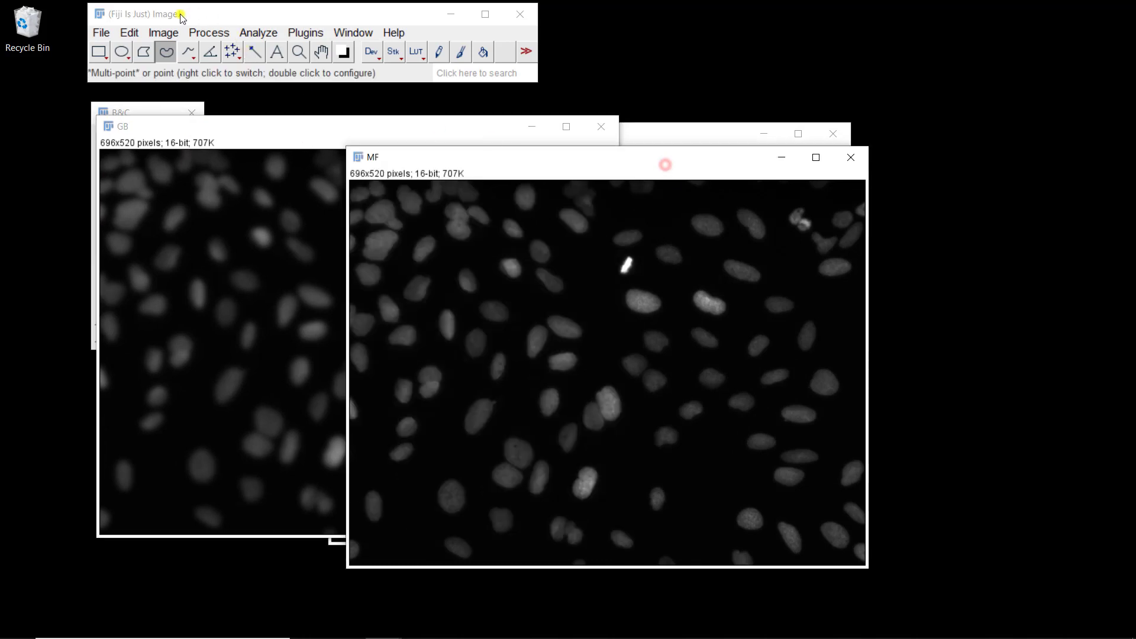
pyautogui.click(199, 36)
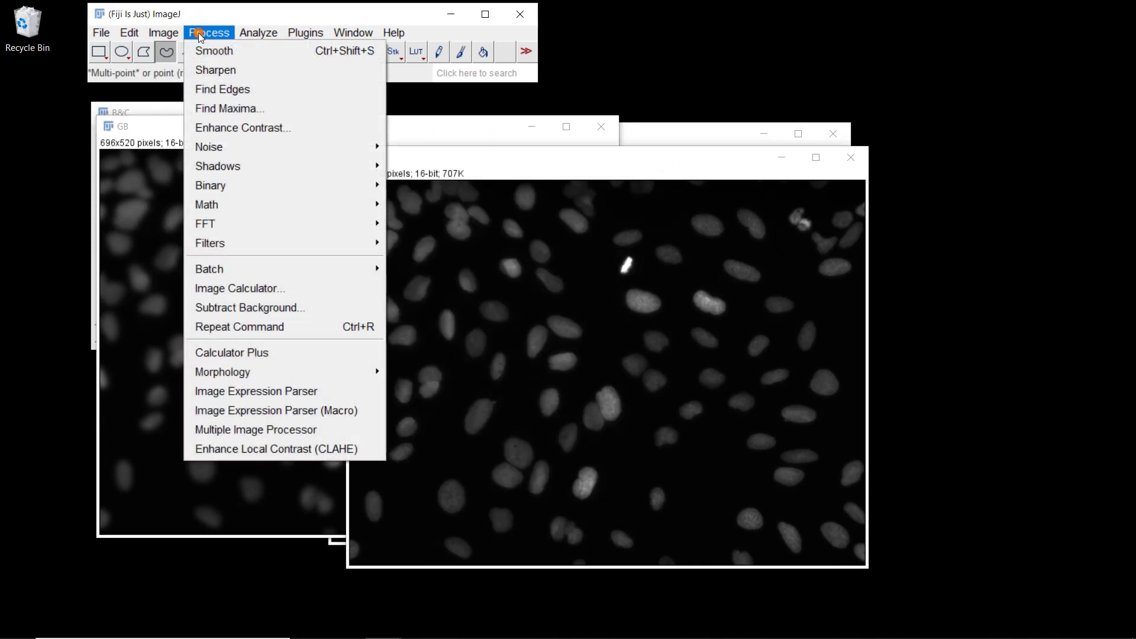
pyautogui.moveTo(238, 241)
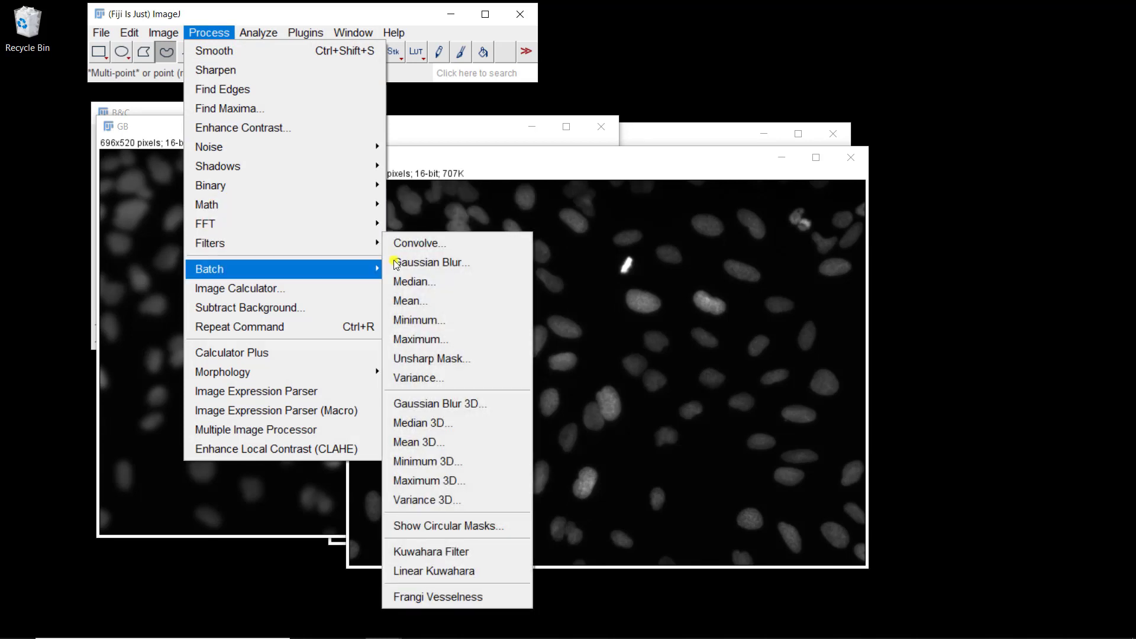
pyautogui.click(412, 282)
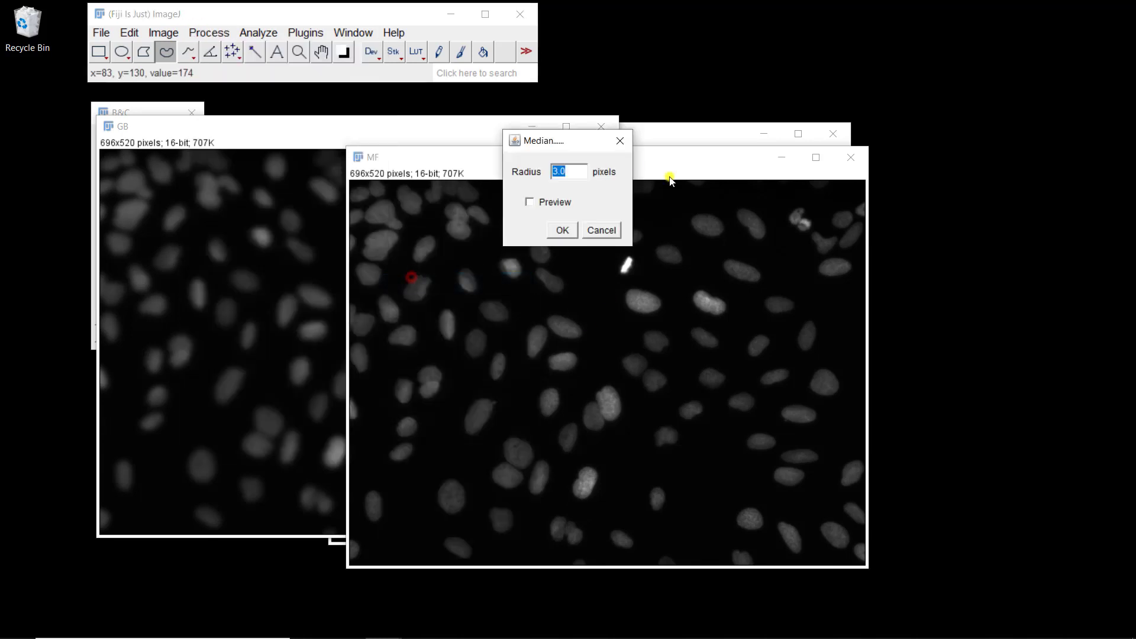
pyautogui.click(566, 230)
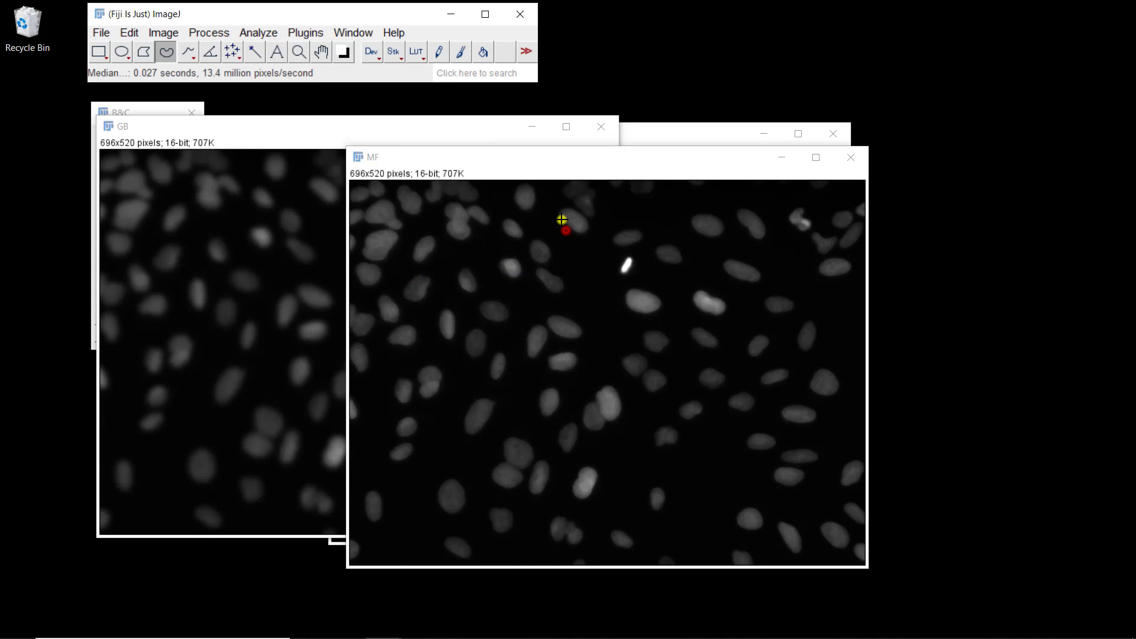
pyautogui.moveTo(544, 157); pyautogui.dragTo(725, 181)
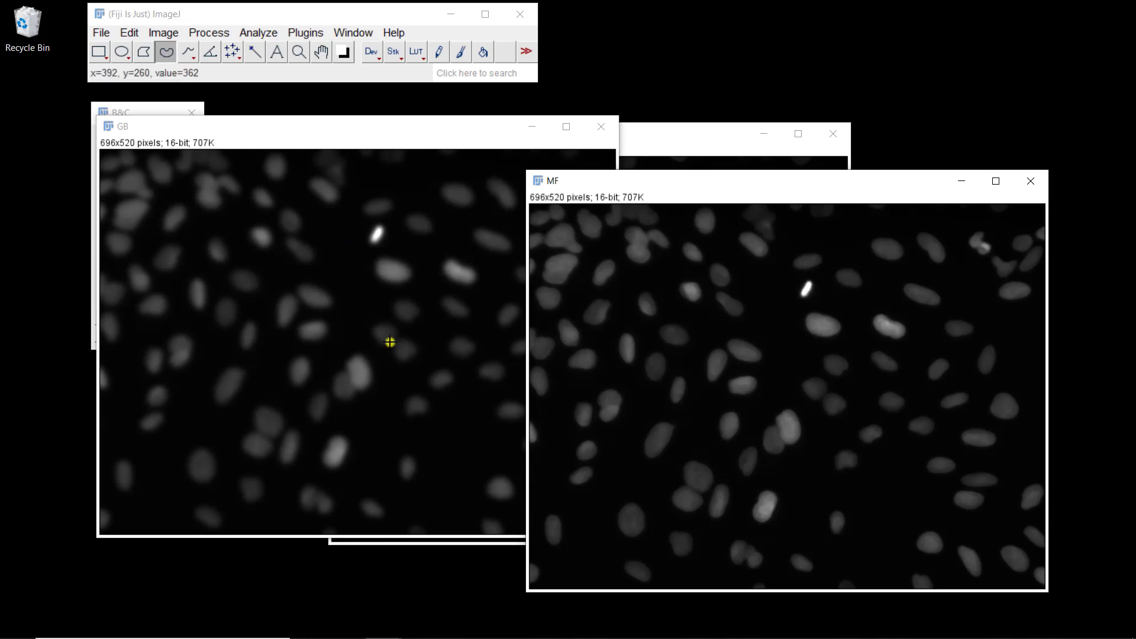
# - Zoom both GB and MF in to 600% on the nuclei
pyautogui.click(393, 272)
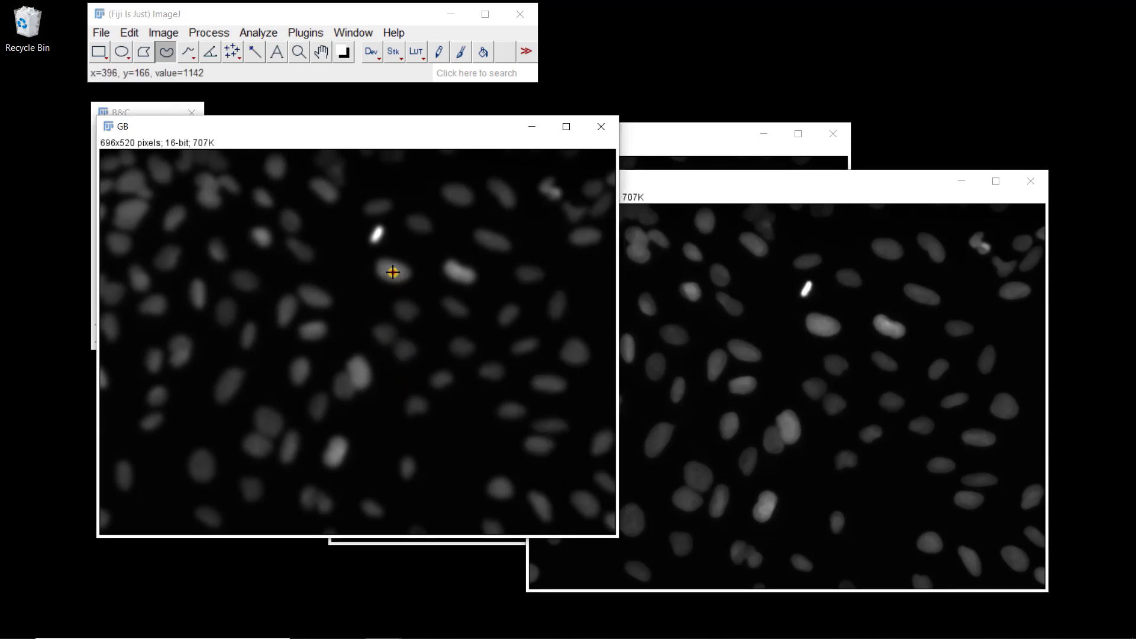
pyautogui.scroll(5, 393, 272)
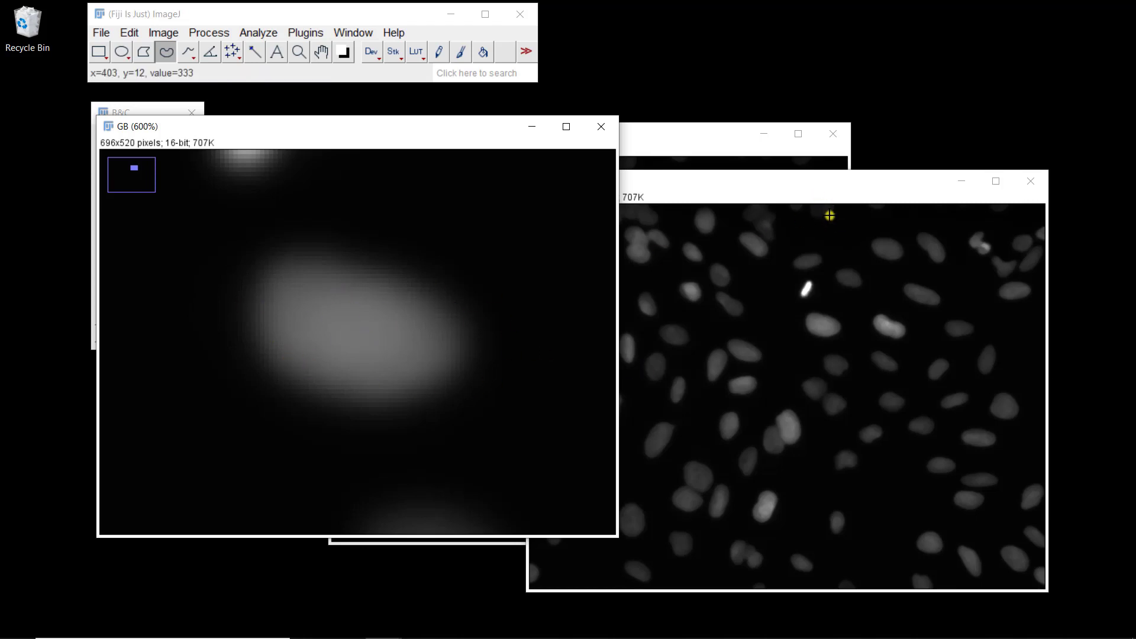
pyautogui.click(827, 318)
pyautogui.press('+')
pyautogui.press('+')
pyautogui.press('+')
pyautogui.press('+')
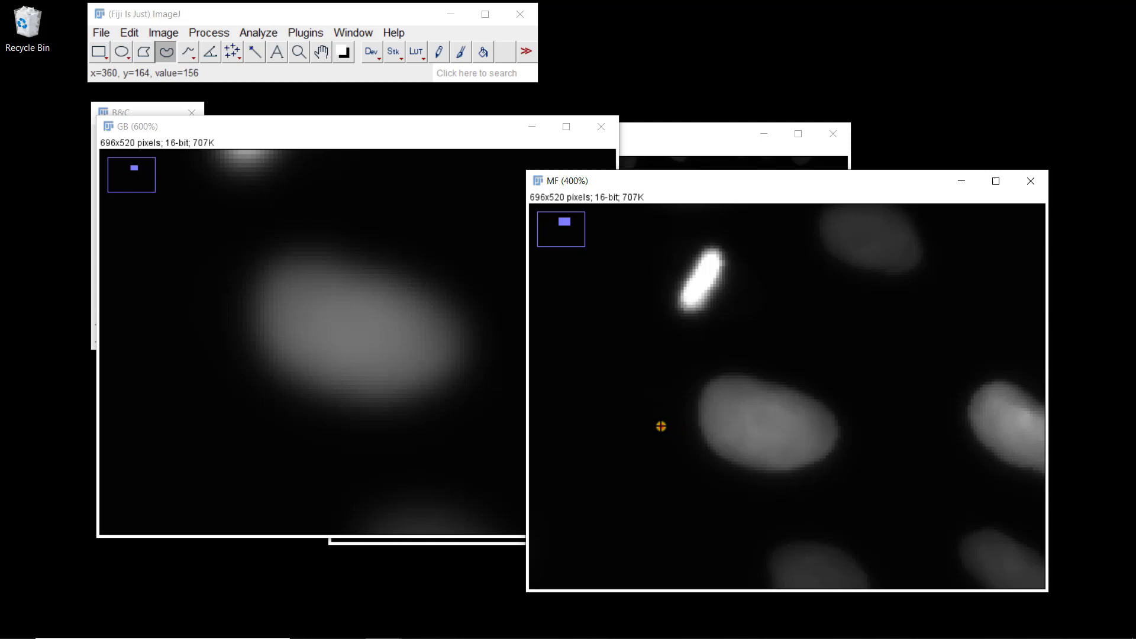
pyautogui.scroll(1, 660, 425)
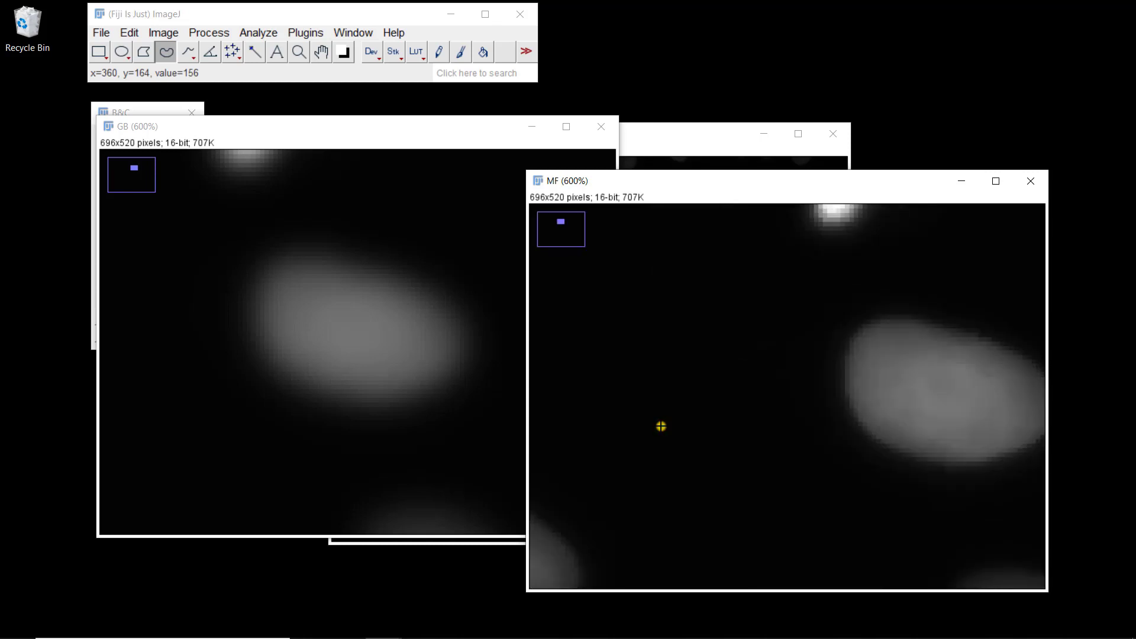
# - Pan MF to centre a nucleus and move the original IXMtest window up-right
pyautogui.rightClick(830, 439)
pyautogui.click(830, 436)
pyautogui.moveTo(830, 436)
pyautogui.mouseDown()
pyautogui.moveTo(756, 459)
pyautogui.moveTo(698, 443)
pyautogui.moveTo(684, 454)
pyautogui.mouseUp()
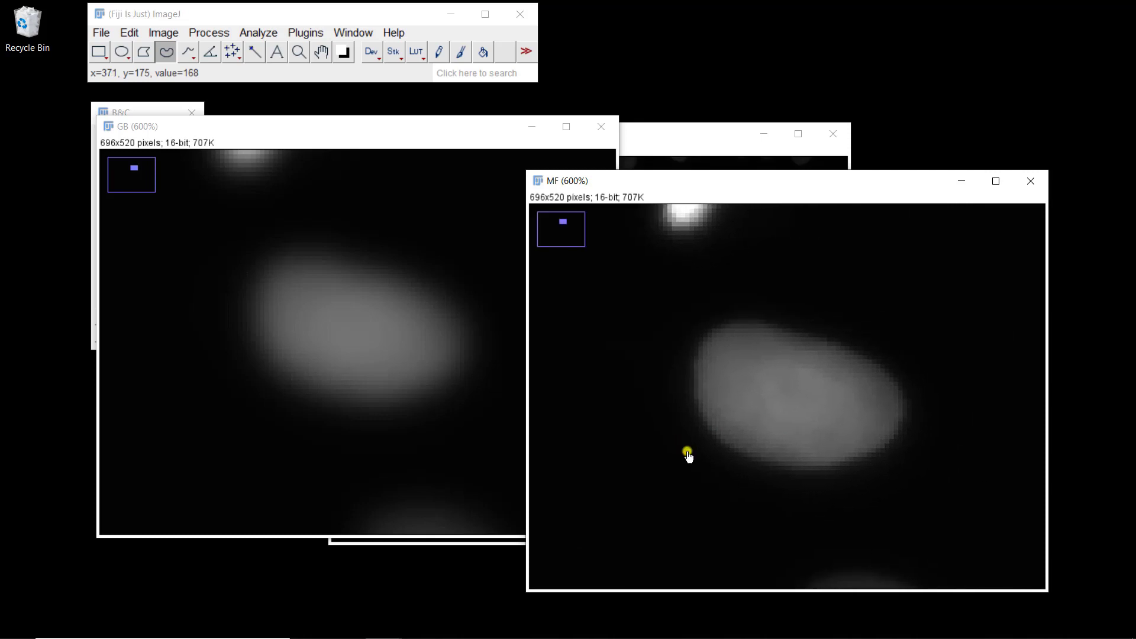
pyautogui.moveTo(665, 137); pyautogui.dragTo(746, 34)
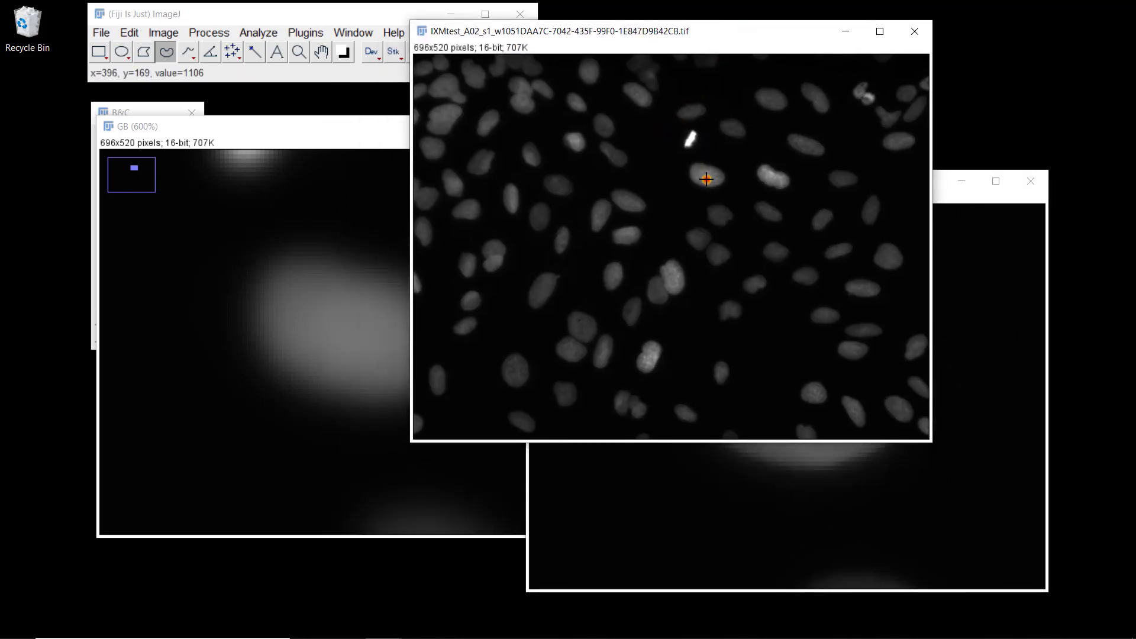
# - Zoom further and shift MF down-right to reveal the original image
pyautogui.scroll(4, 709, 170)
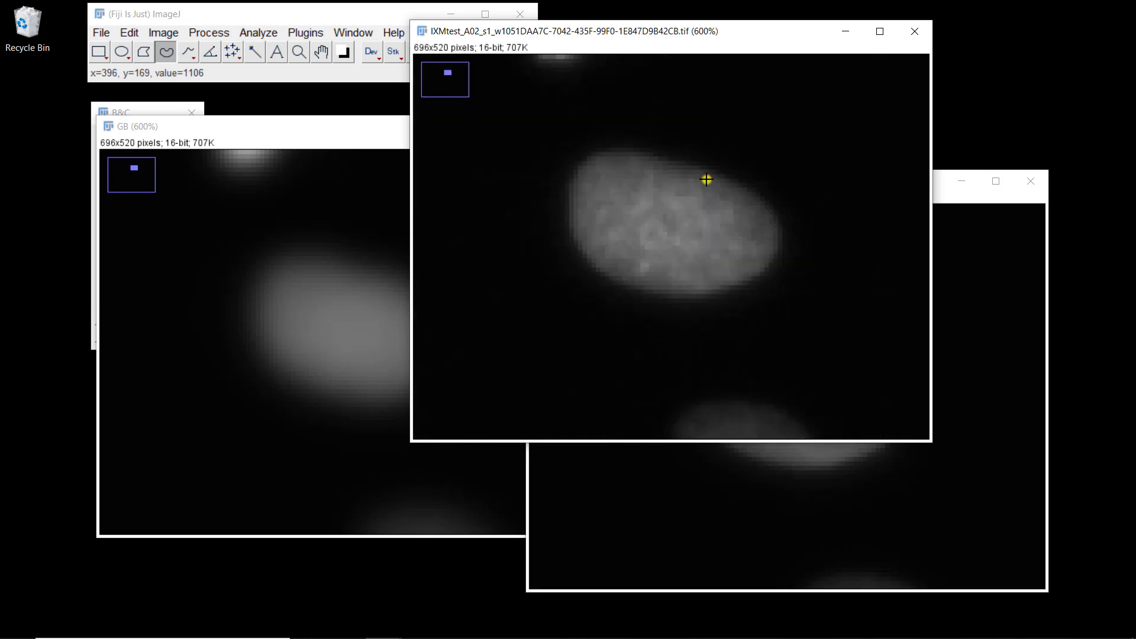
pyautogui.scroll(1, 706, 179)
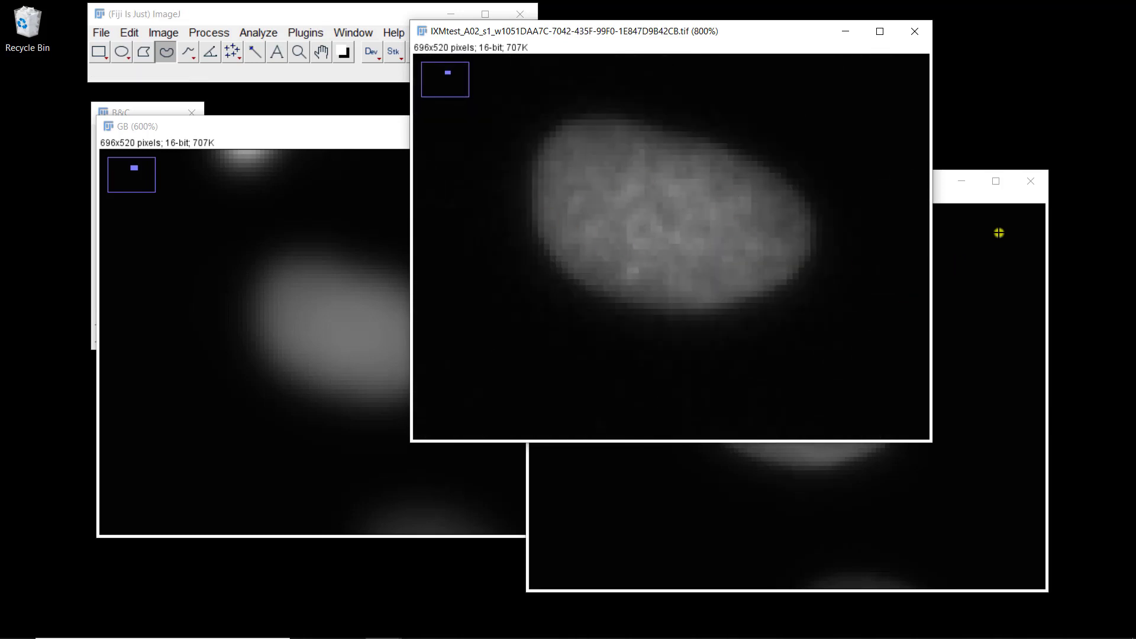
pyautogui.click(973, 206)
pyautogui.moveTo(838, 188); pyautogui.dragTo(907, 246)
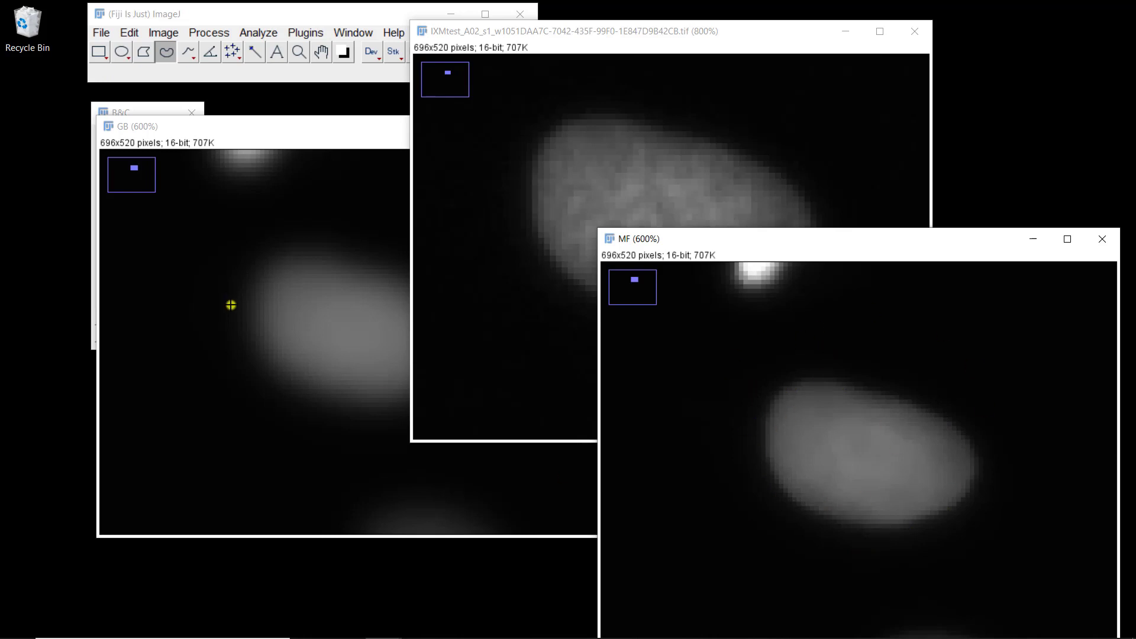
# - Compare GB with the original, then zoom the original out to its whole field
pyautogui.click(246, 316)
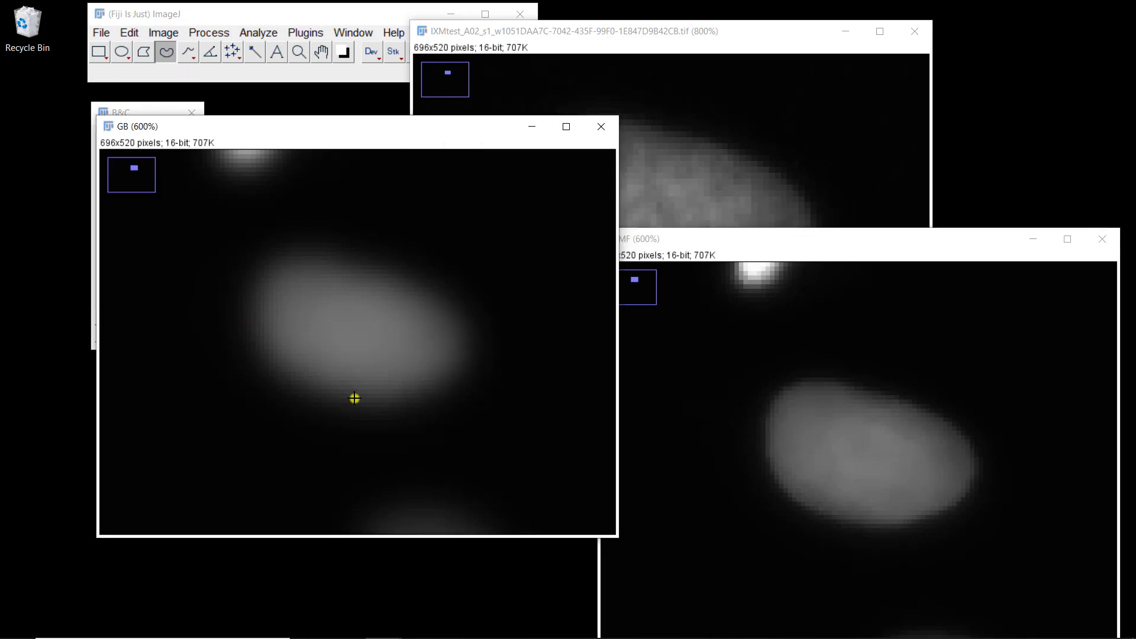
pyautogui.click(718, 46)
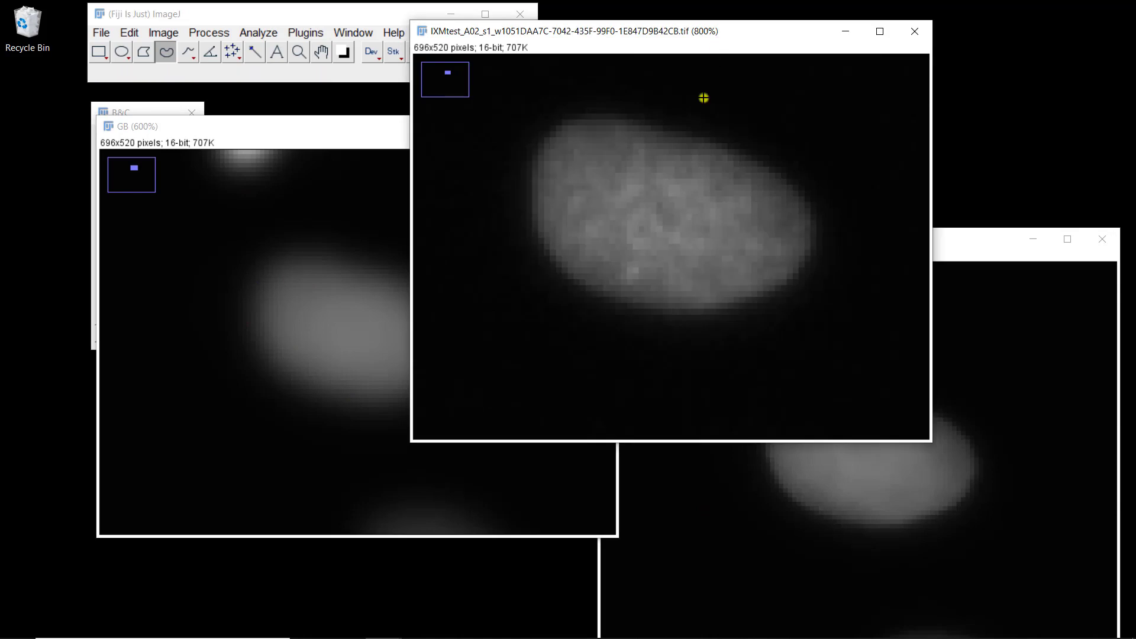
pyautogui.press('-')
pyautogui.press('-')
pyautogui.press('-')
pyautogui.press('-')
pyautogui.press('-')
pyautogui.press('-')
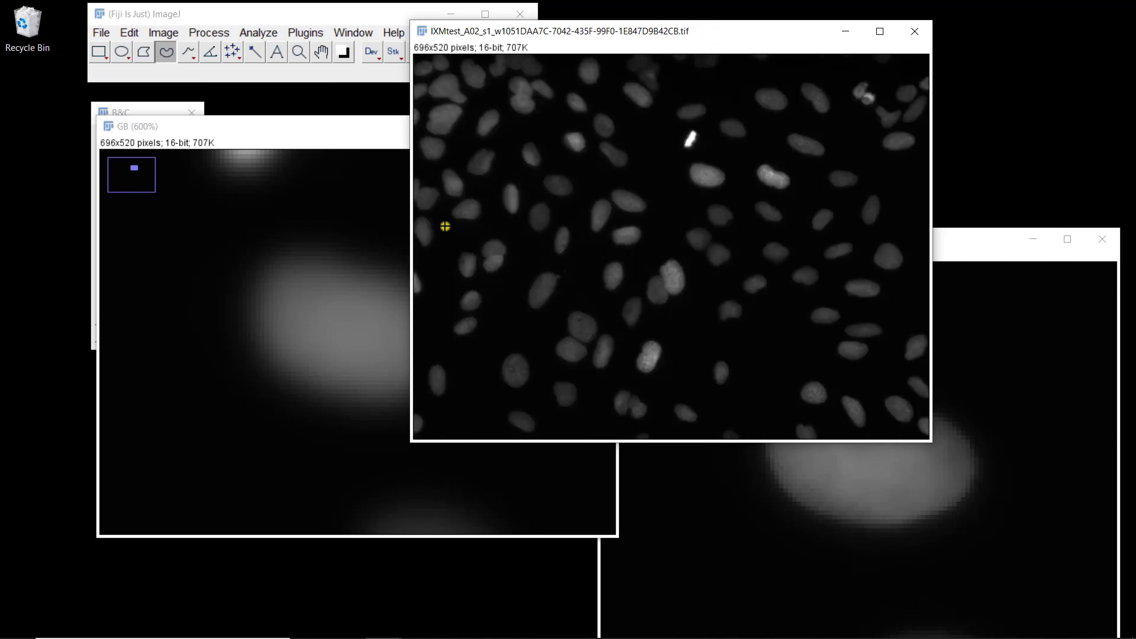
# - Close GB and MF with Don't Save, and reposition the original window
pyautogui.click(211, 272)
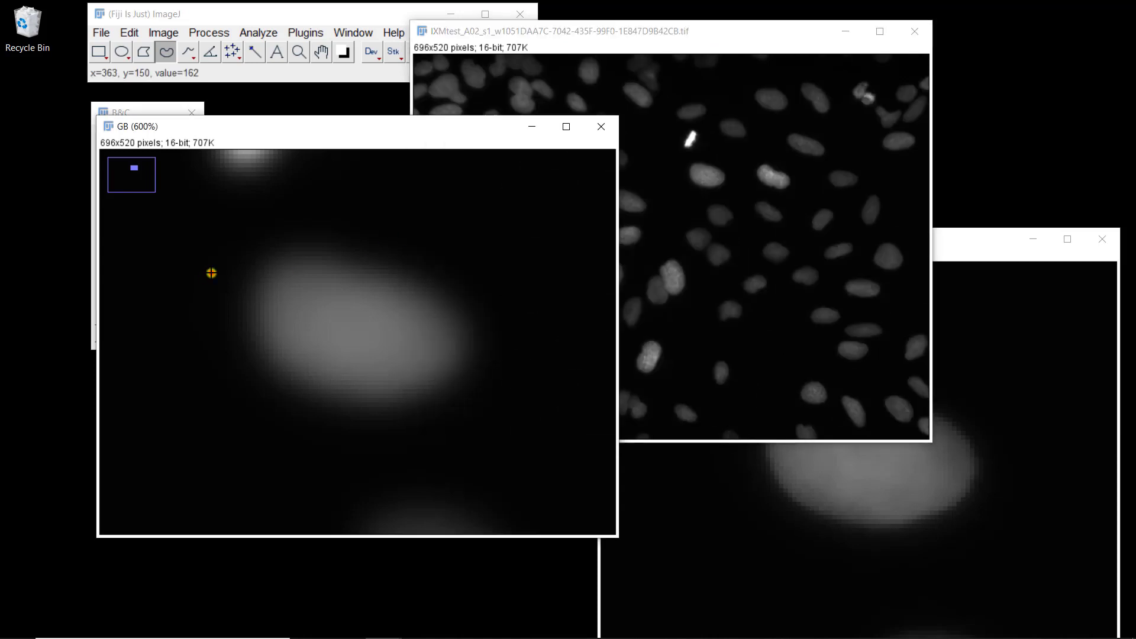
pyautogui.click(602, 133)
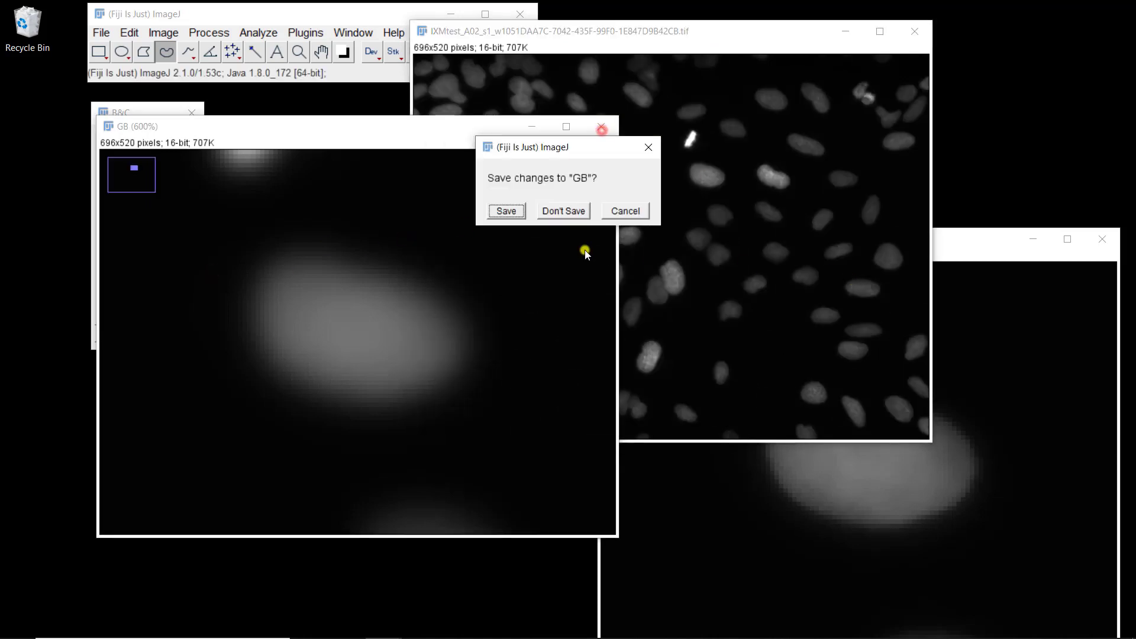
pyautogui.click(566, 213)
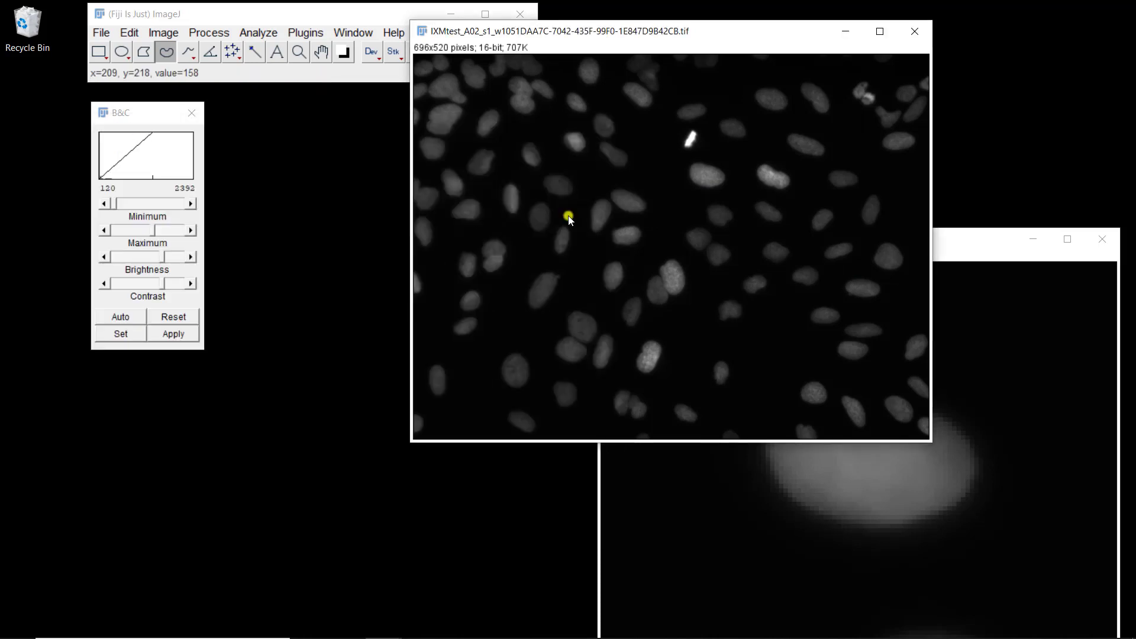
pyautogui.click(1100, 240)
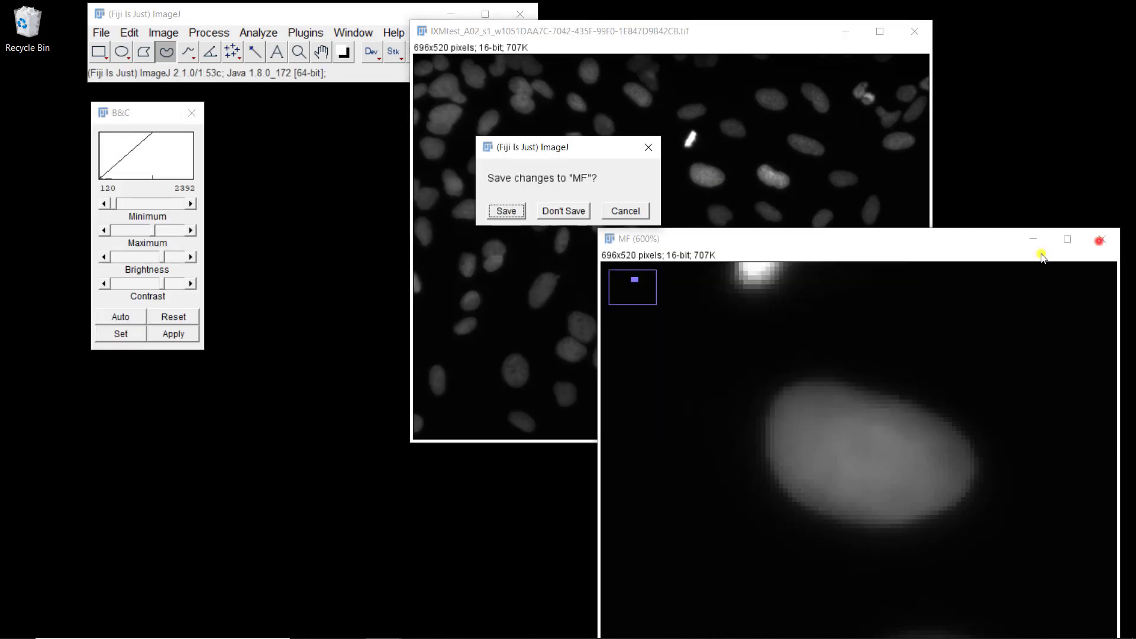
pyautogui.click(548, 212)
pyautogui.moveTo(571, 34); pyautogui.dragTo(685, 122)
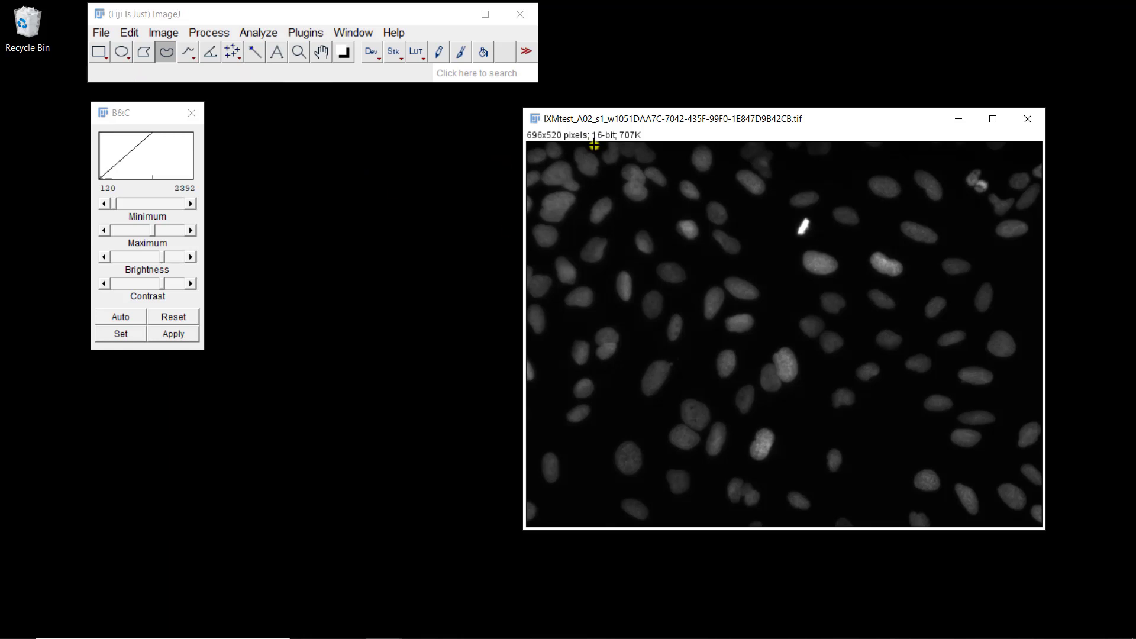
# - Add random noise to the nuclei image with Process > Noise > Add Noise
pyautogui.moveTo(728, 123); pyautogui.dragTo(590, 123)
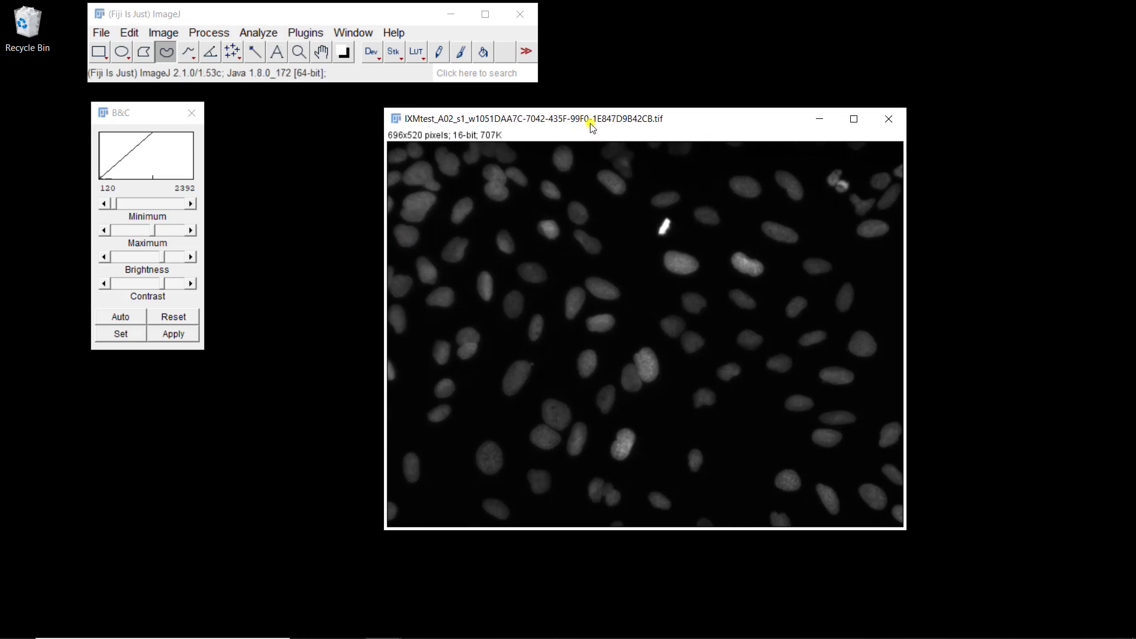
pyautogui.click(211, 37)
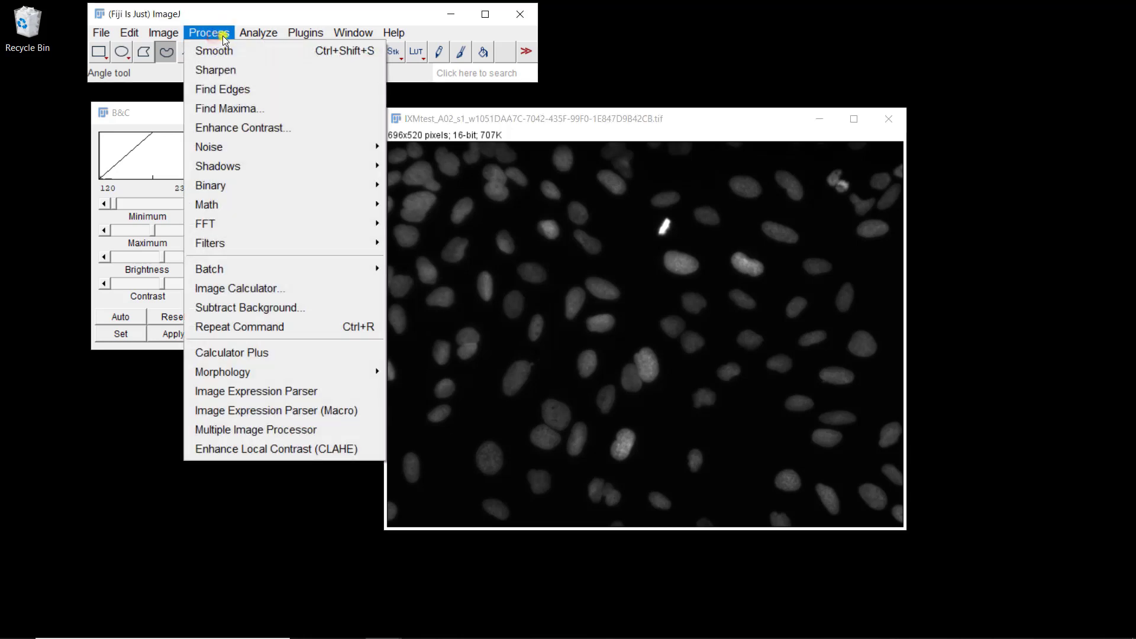
pyautogui.click(237, 34)
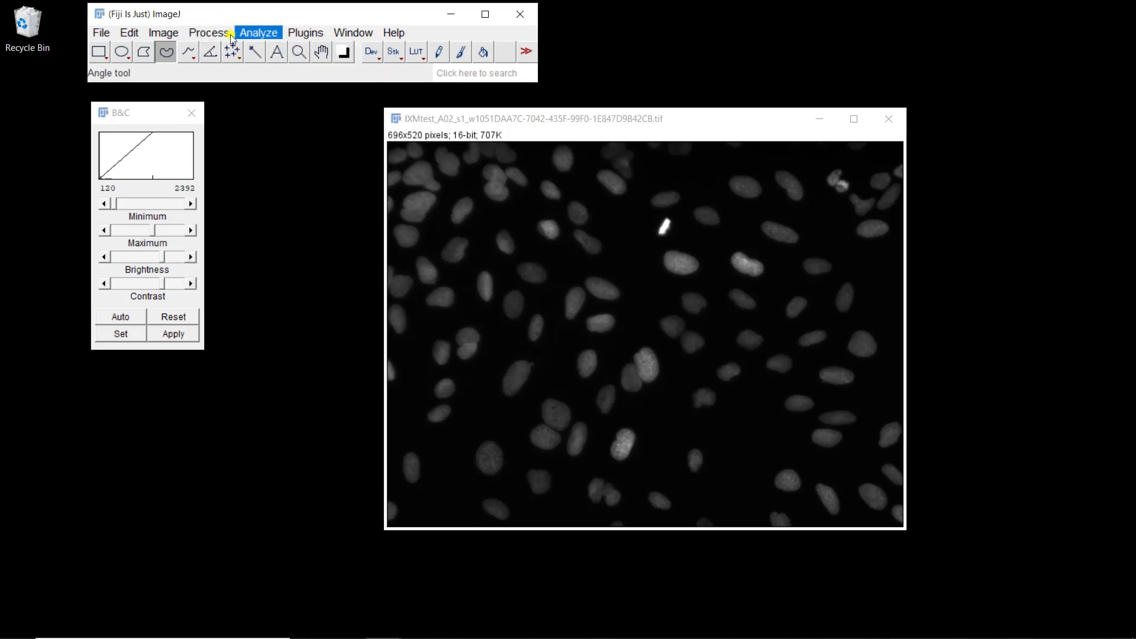
pyautogui.click(216, 30)
pyautogui.moveTo(223, 144)
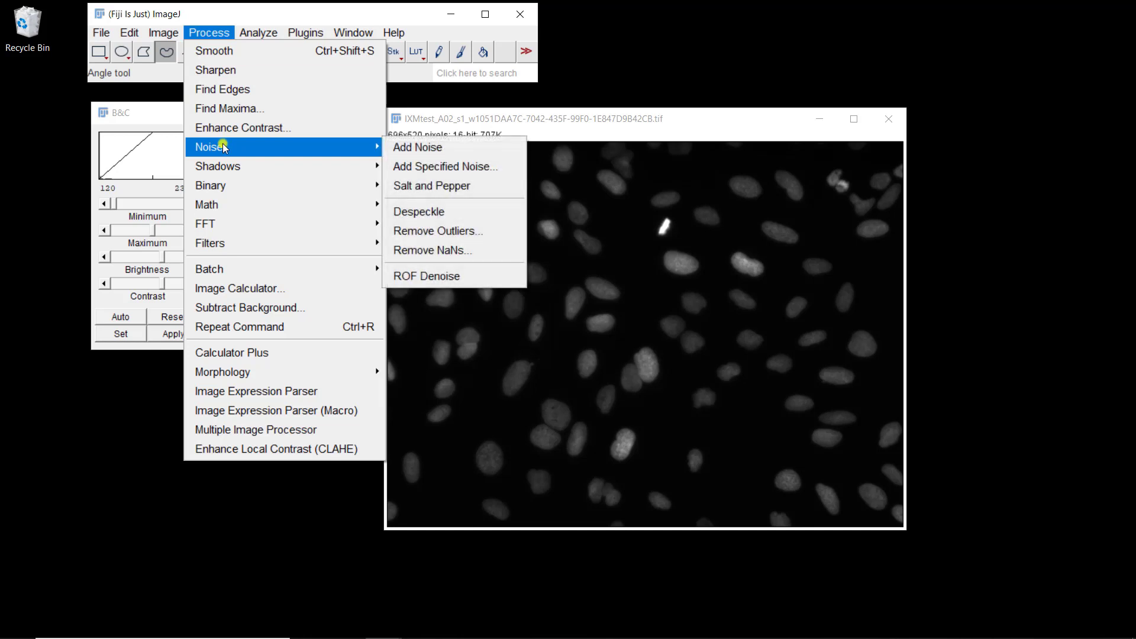
pyautogui.click(394, 148)
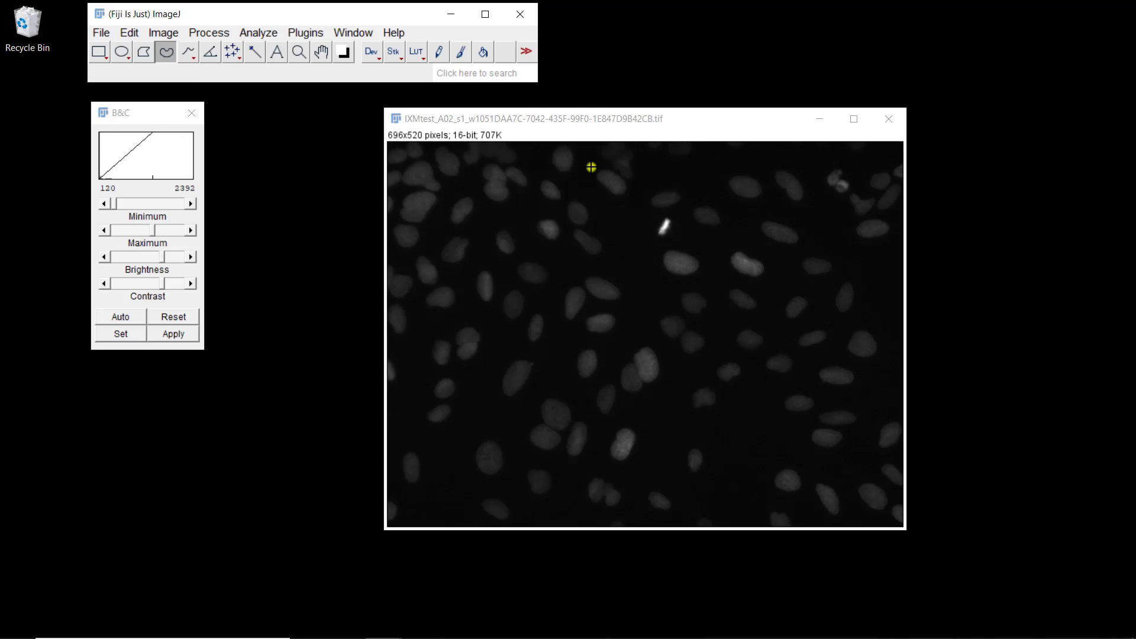
# - Close the noisy image without saving and reopen the original .tif file
pyautogui.click(578, 129)
pyautogui.click(888, 118)
pyautogui.click(644, 222)
pyautogui.hotkey('ctrl', 'o')
pyautogui.doubleClick(103, 119)
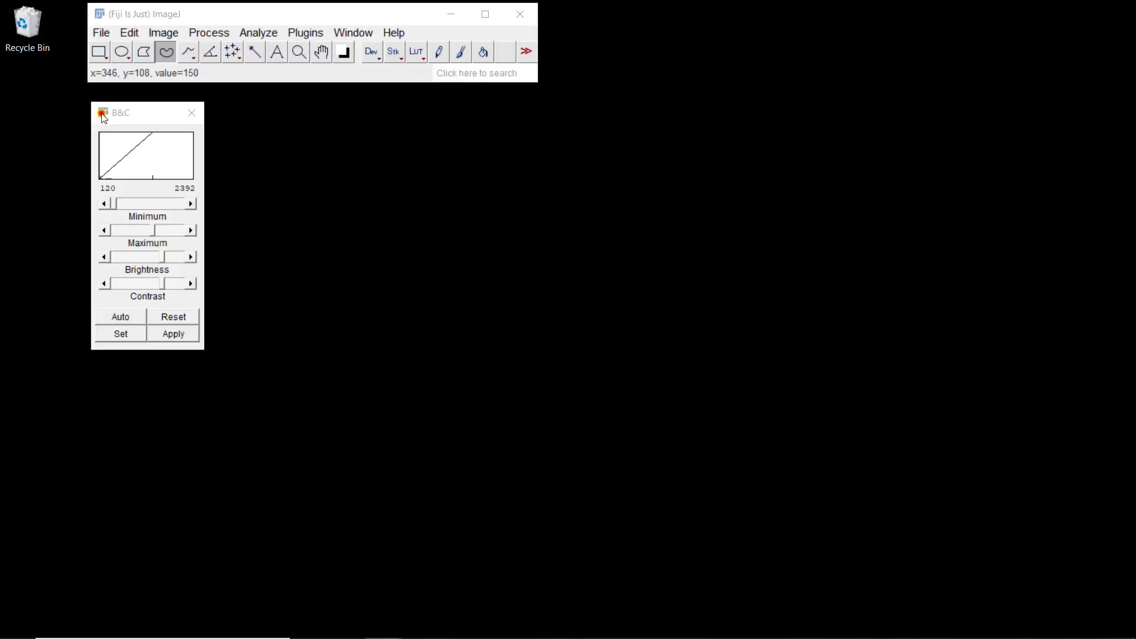
# - Try Salt and Pepper noise and dismiss the 8-bit requirement error
pyautogui.click(205, 36)
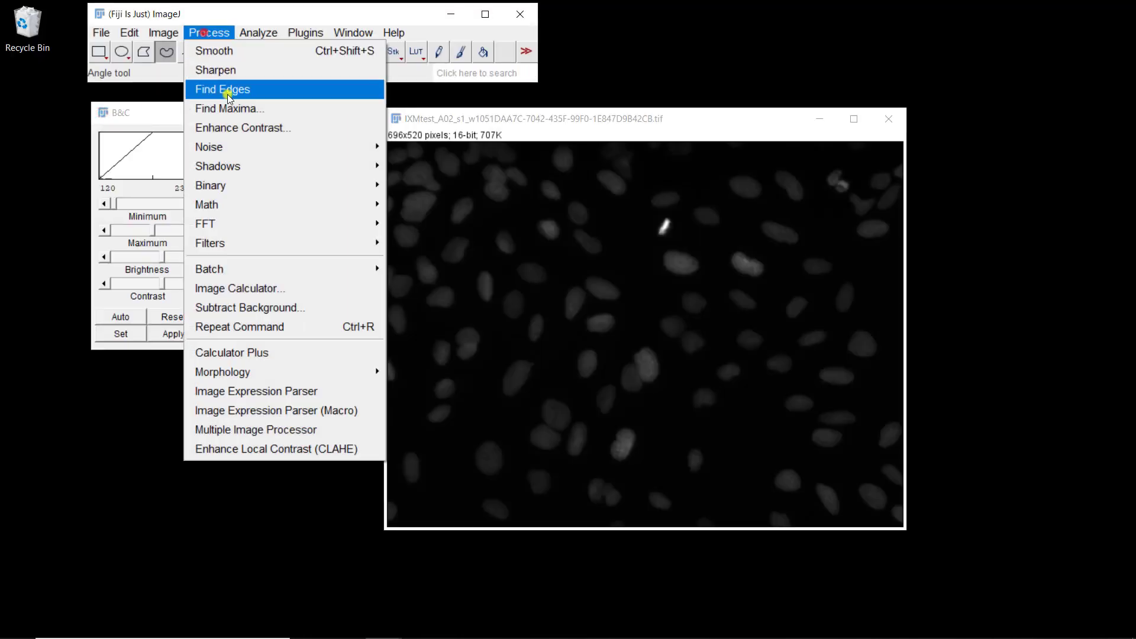
pyautogui.moveTo(330, 150)
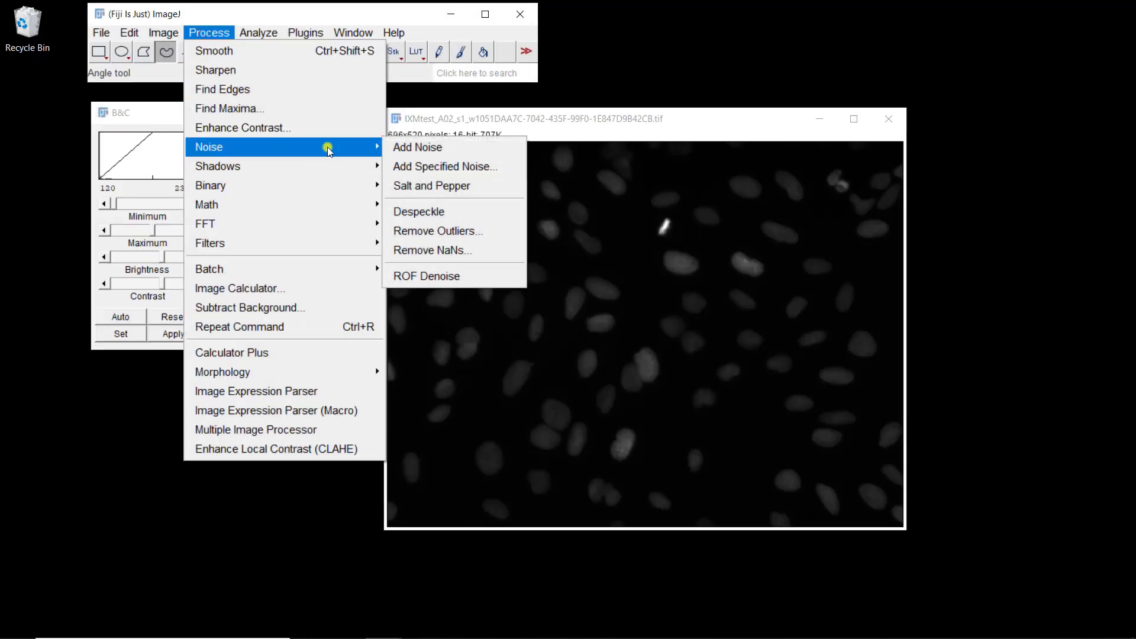
pyautogui.click(393, 182)
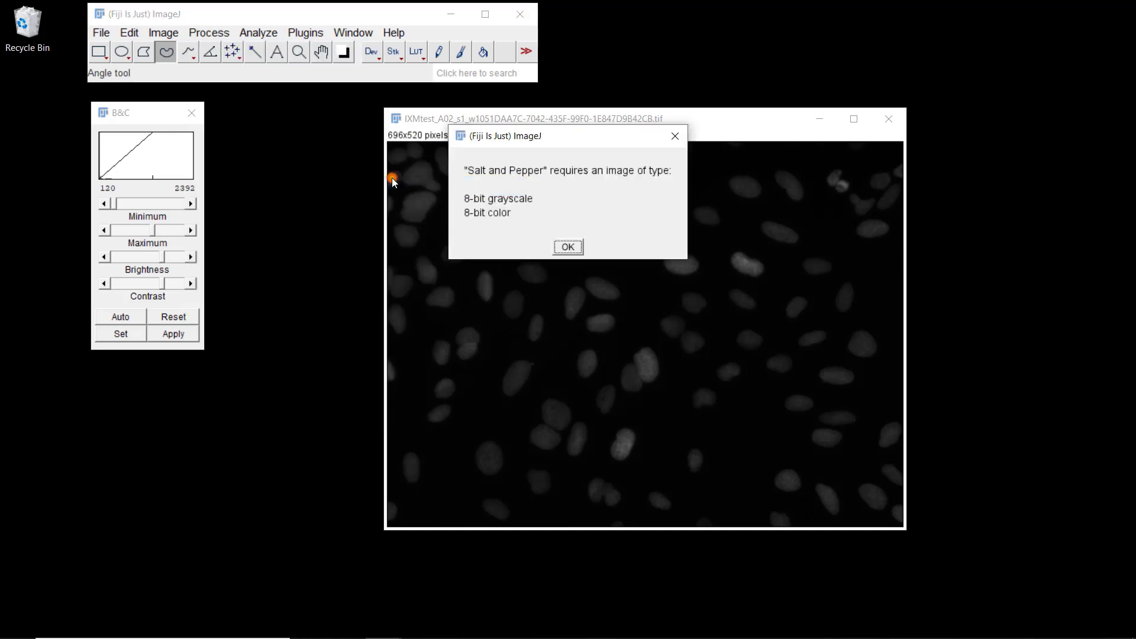
pyautogui.click(568, 247)
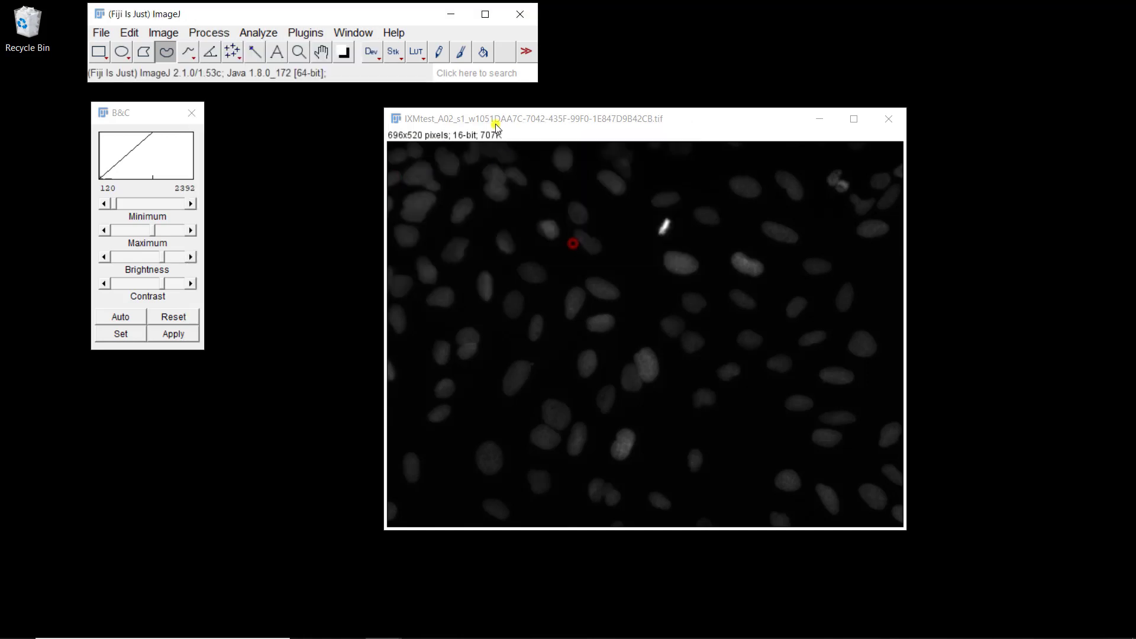
# - Convert the IXMtest image to 8-bit and apply Salt and Pepper noise
pyautogui.click(163, 32)
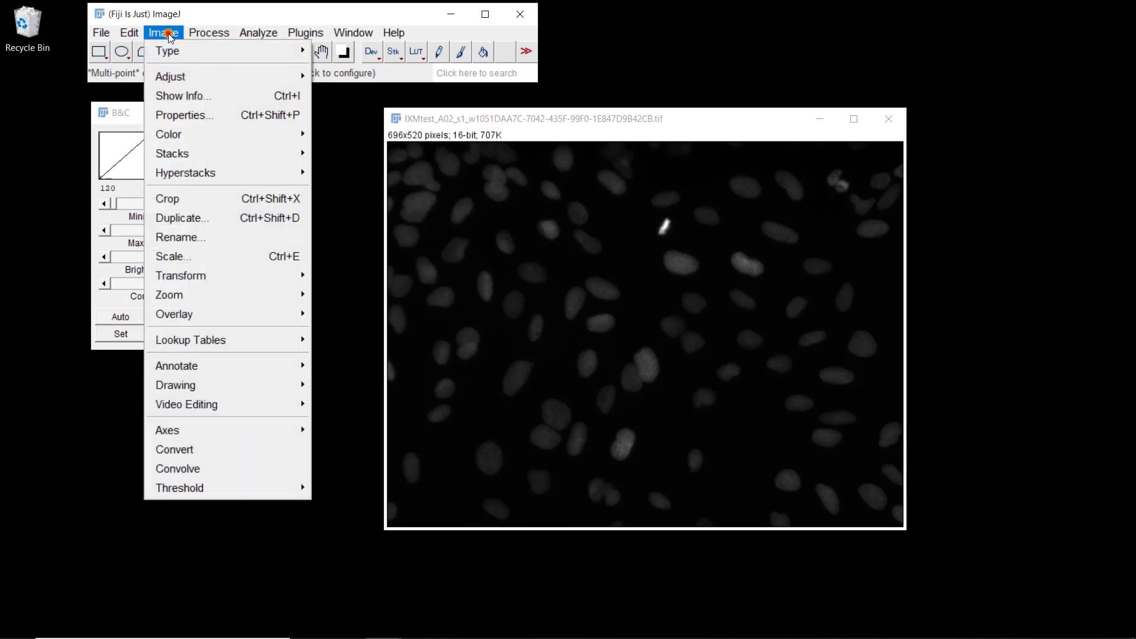
pyautogui.moveTo(173, 51)
pyautogui.click(324, 52)
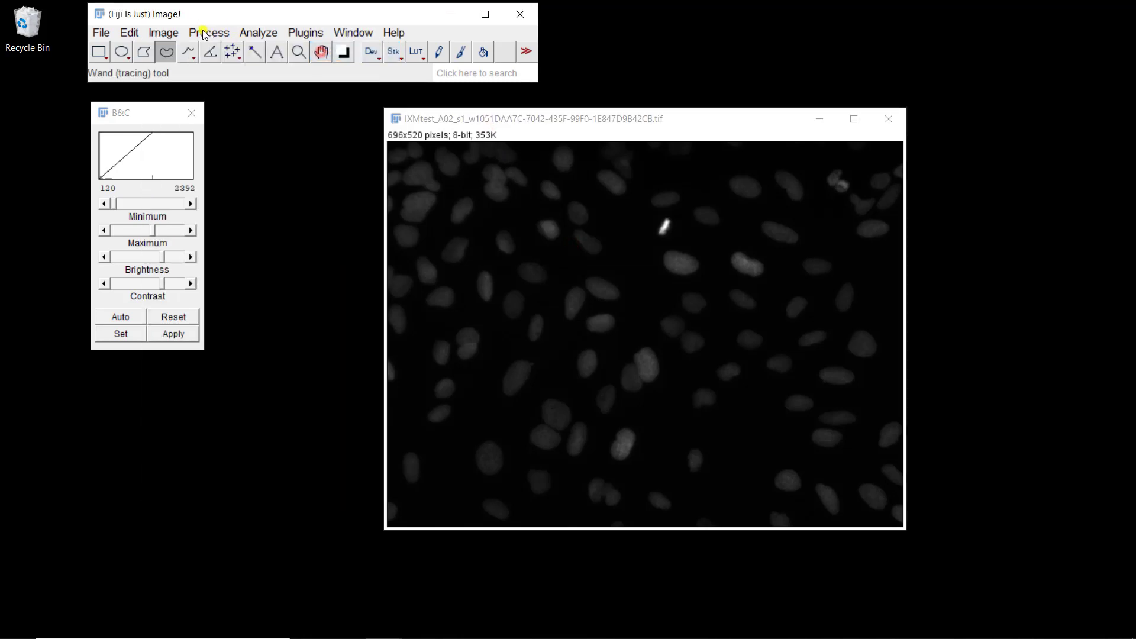
pyautogui.click(209, 32)
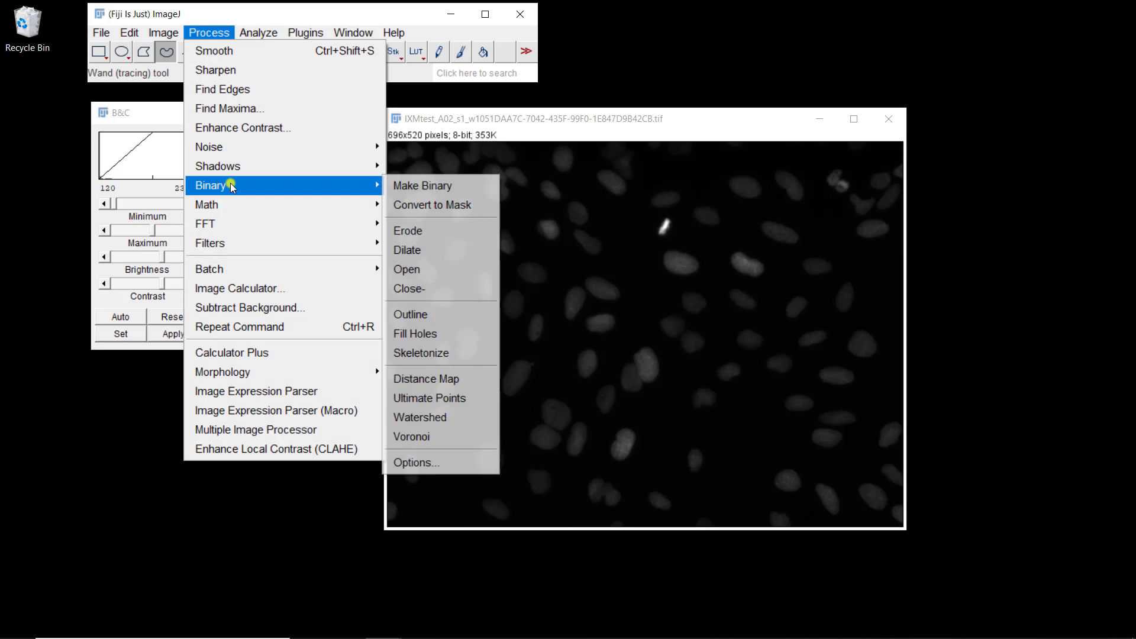
pyautogui.moveTo(243, 155)
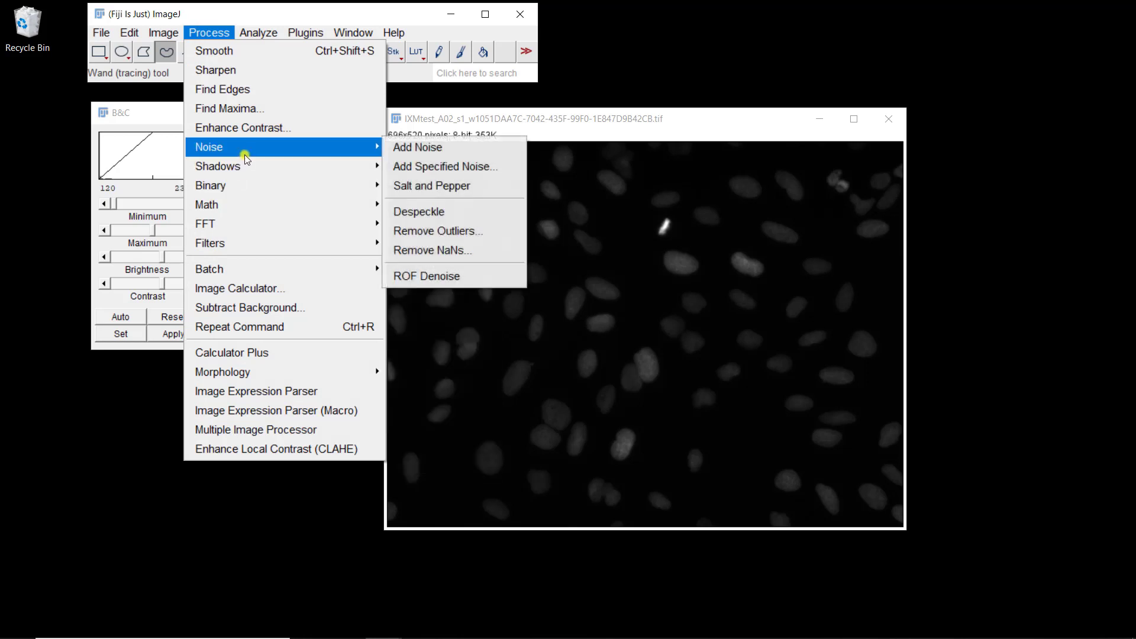
pyautogui.click(407, 185)
pyautogui.moveTo(561, 122); pyautogui.dragTo(503, 104)
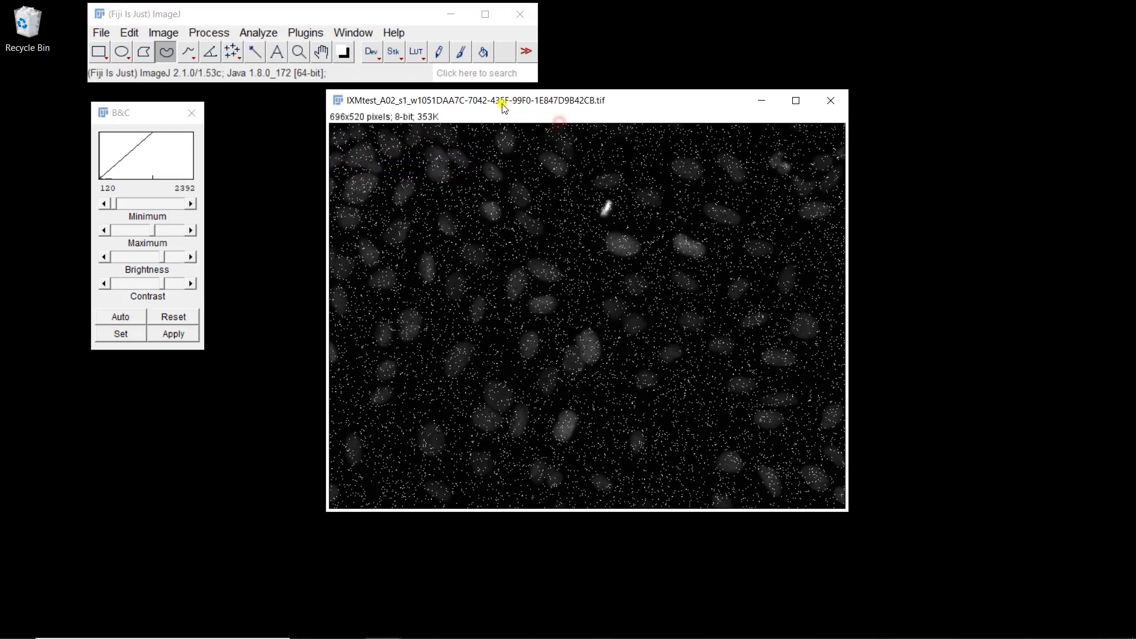
pyautogui.click(159, 120)
# - Set the B&C display range to 0–101, then zoom in on the noise and back out
pyautogui.moveTo(182, 233); pyautogui.dragTo(142, 240)
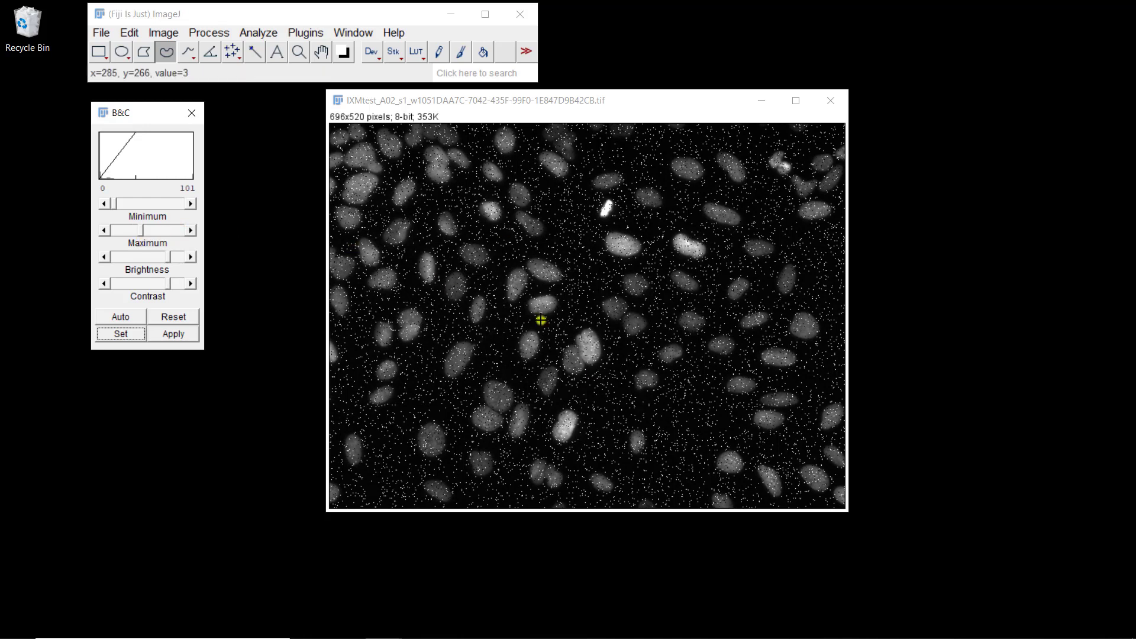
pyautogui.click(521, 280)
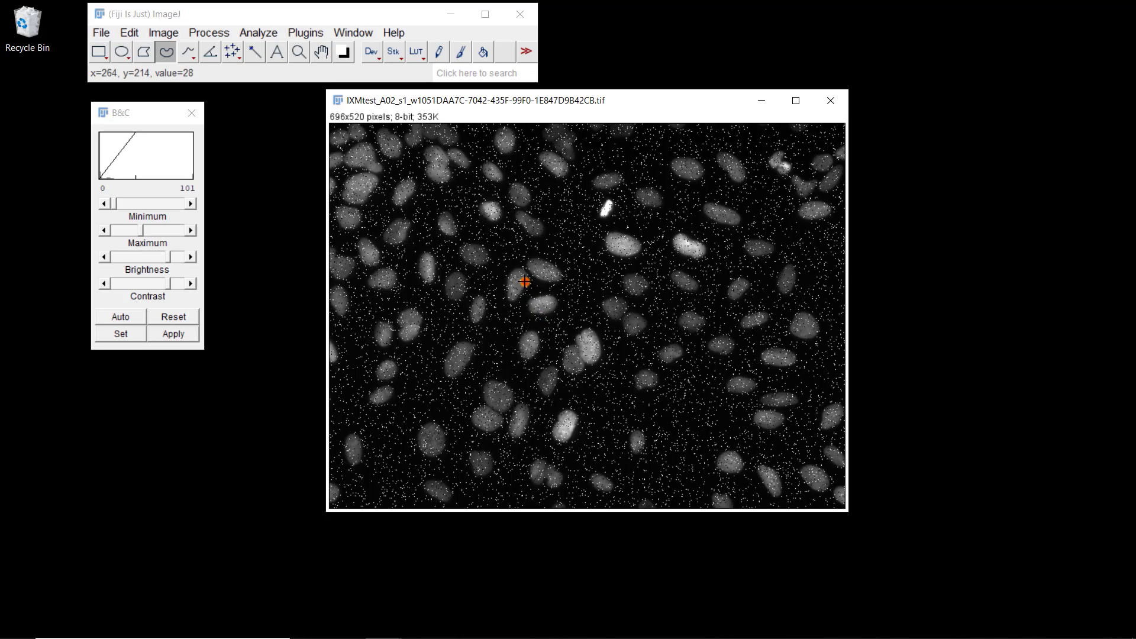
pyautogui.press('+')
pyautogui.press('+')
pyautogui.press('+')
pyautogui.press('+')
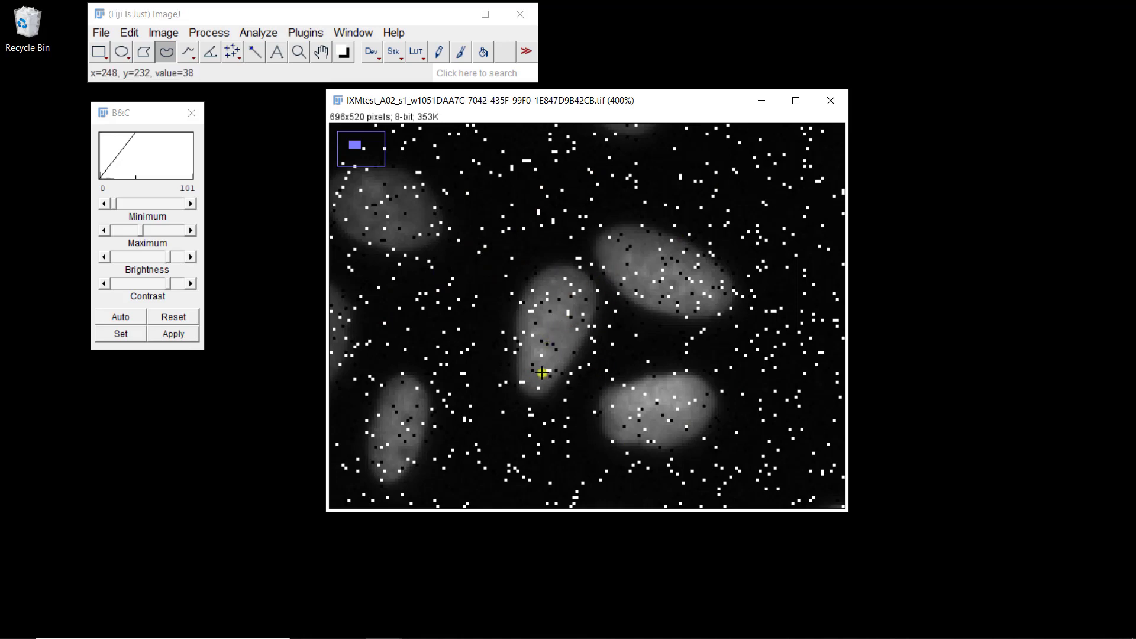
pyautogui.press('-')
pyautogui.press('-')
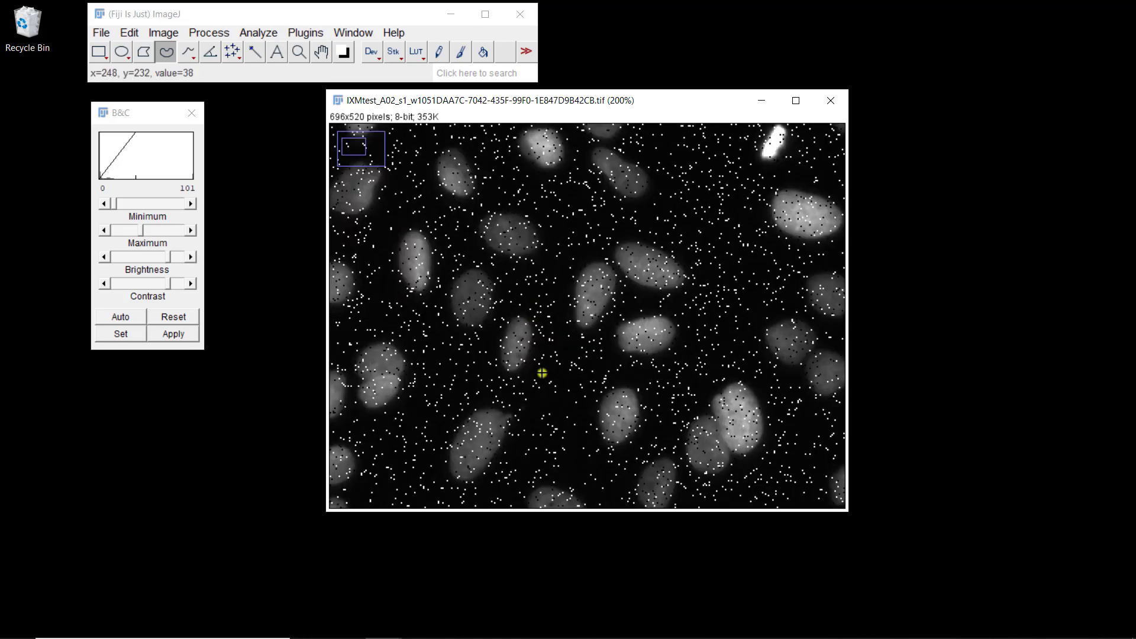
pyautogui.press('-')
pyautogui.press('-')
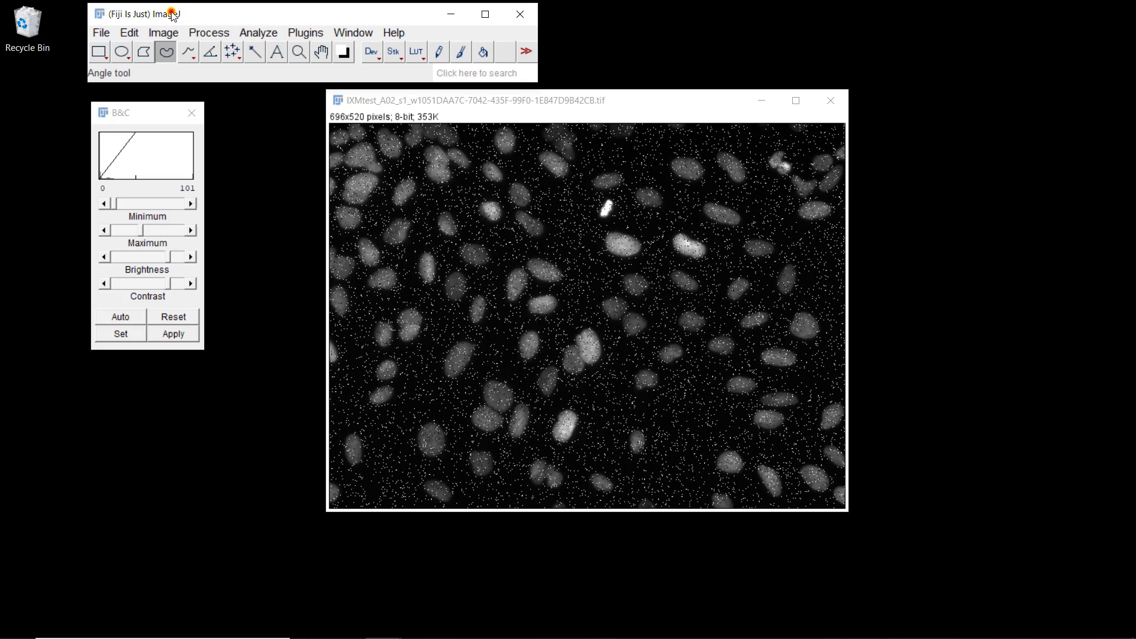
# - Duplicate the noisy 8-bit image as a copy titled GB
pyautogui.click(163, 32)
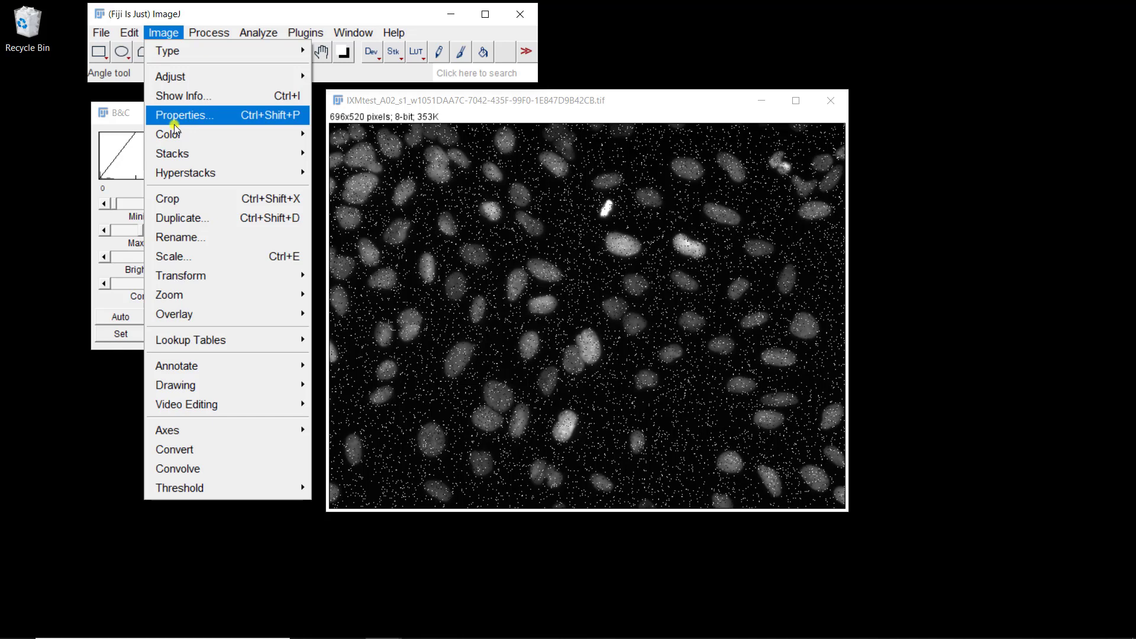
pyautogui.click(177, 218)
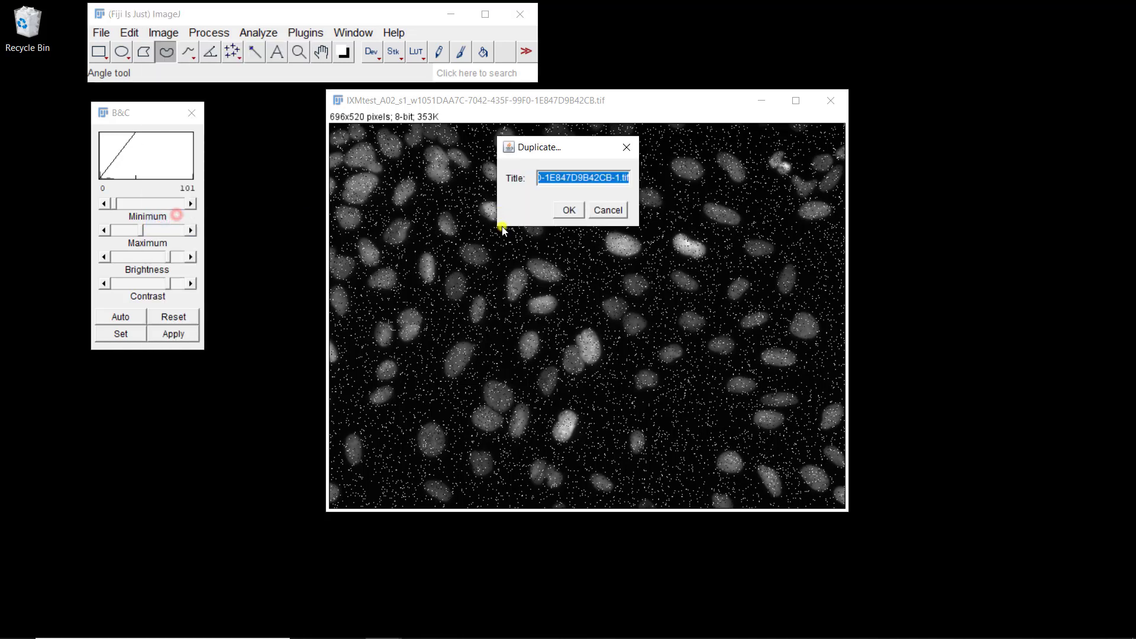
pyautogui.write('GB')
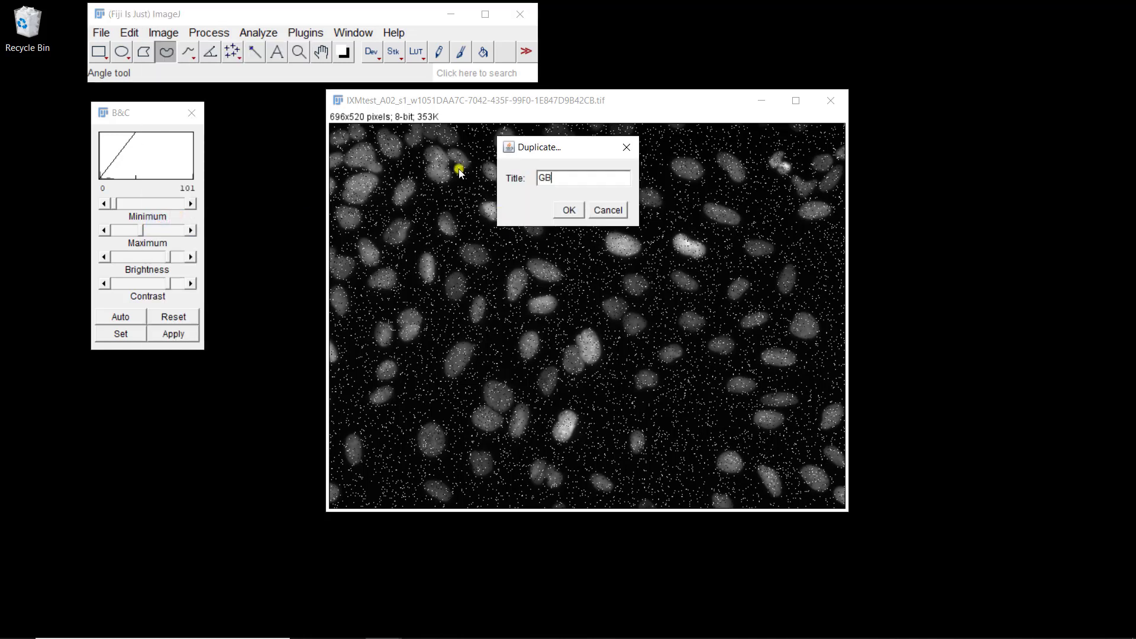
pyautogui.press('Return')
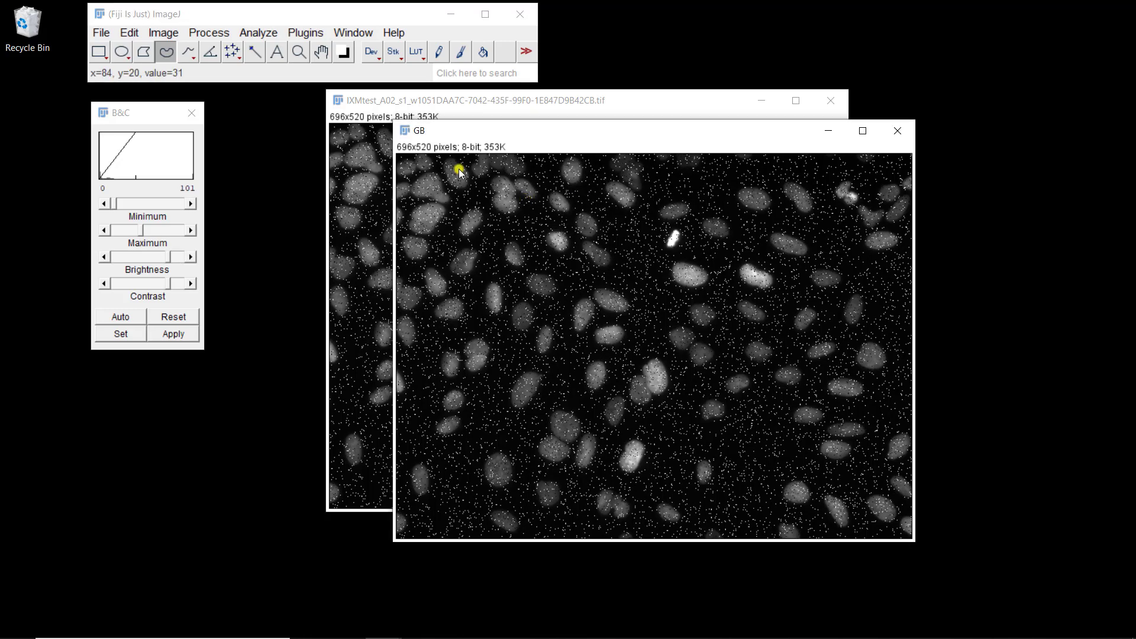
# - Make a second duplicate titled MF, then bring GB to the front
pyautogui.click(162, 32)
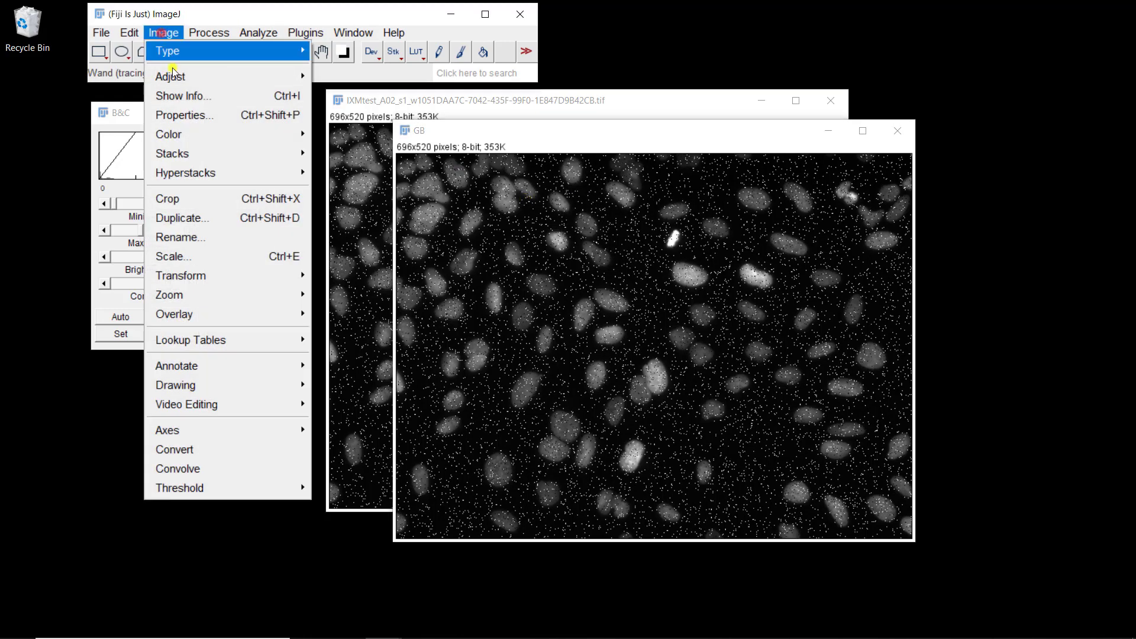
pyautogui.click(163, 218)
pyautogui.write('MF')
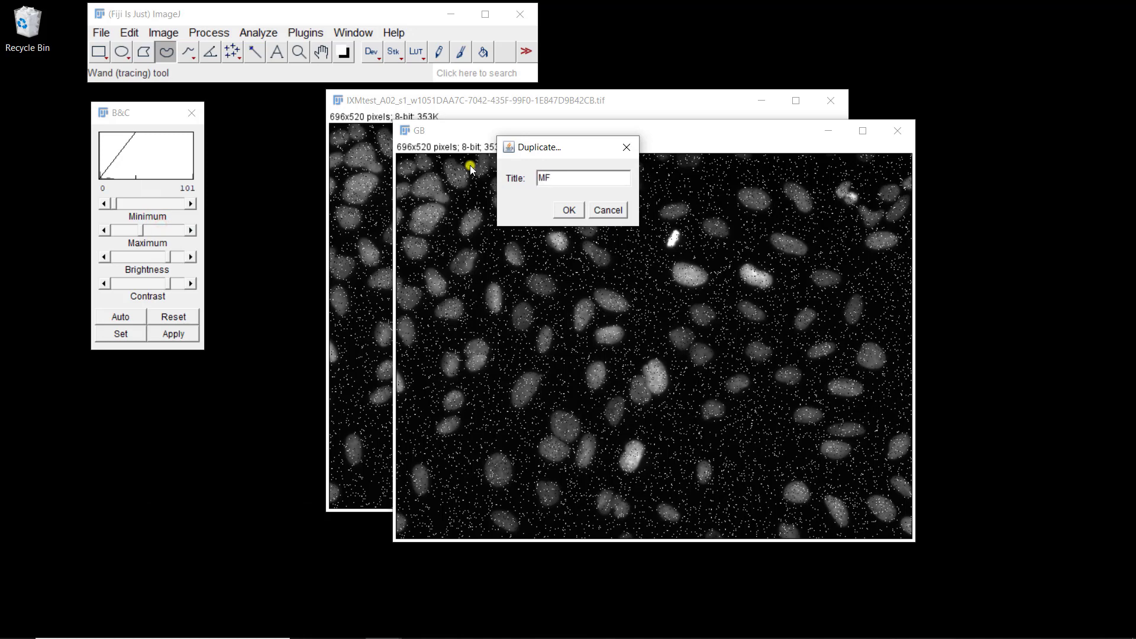
pyautogui.press('Return')
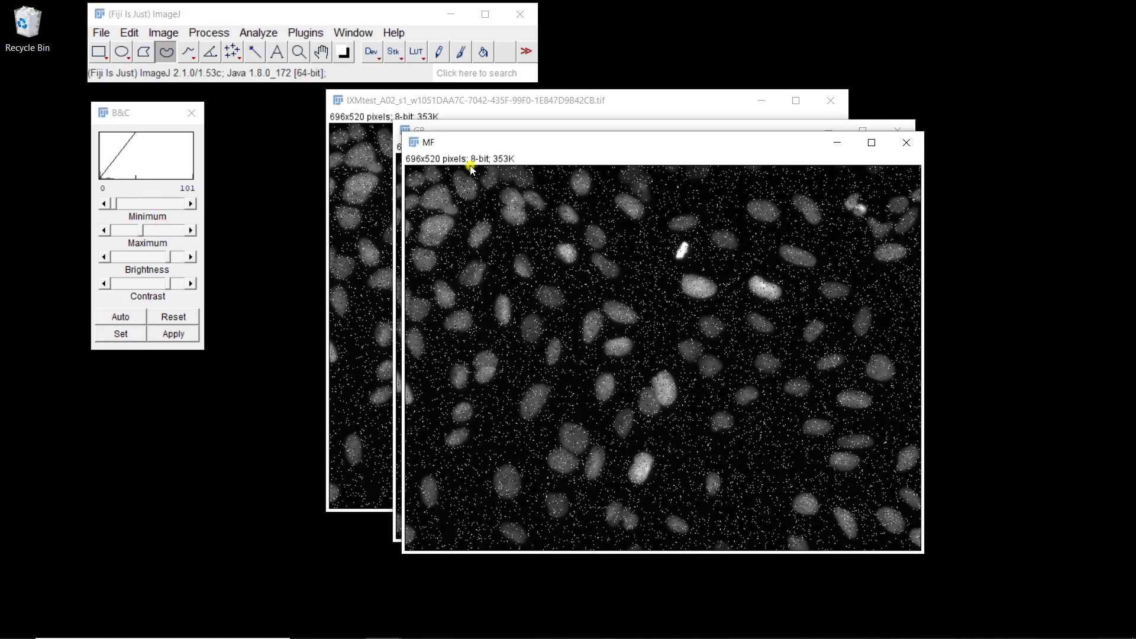
pyautogui.click(542, 130)
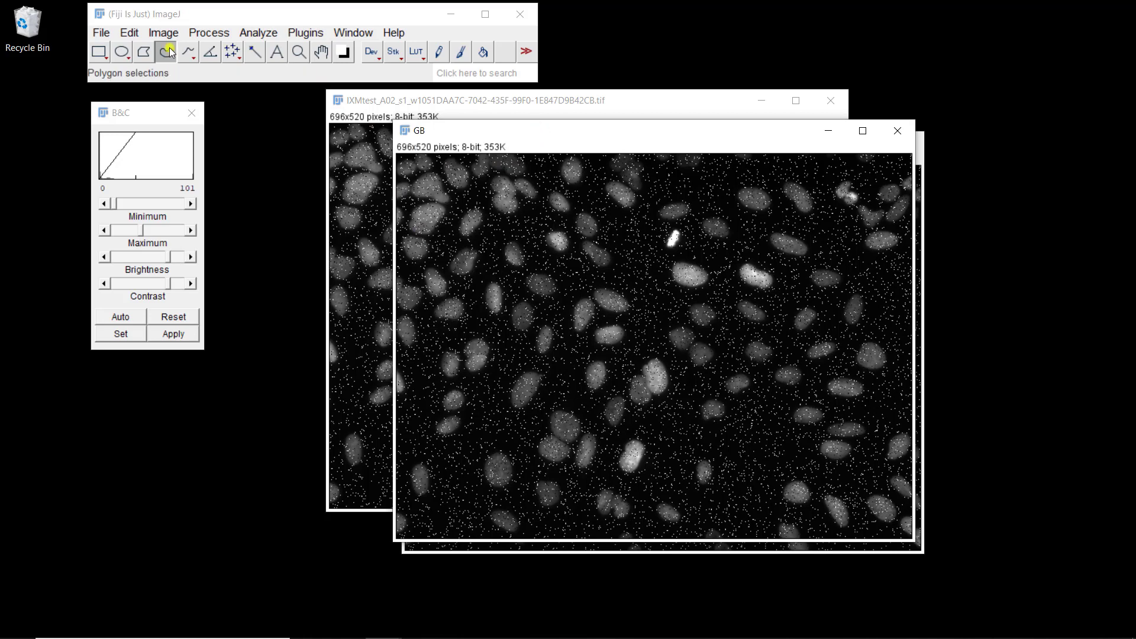
# - Gaussian-blur the GB copy with sigma 2, then move its window left to reveal MF
pyautogui.click(222, 32)
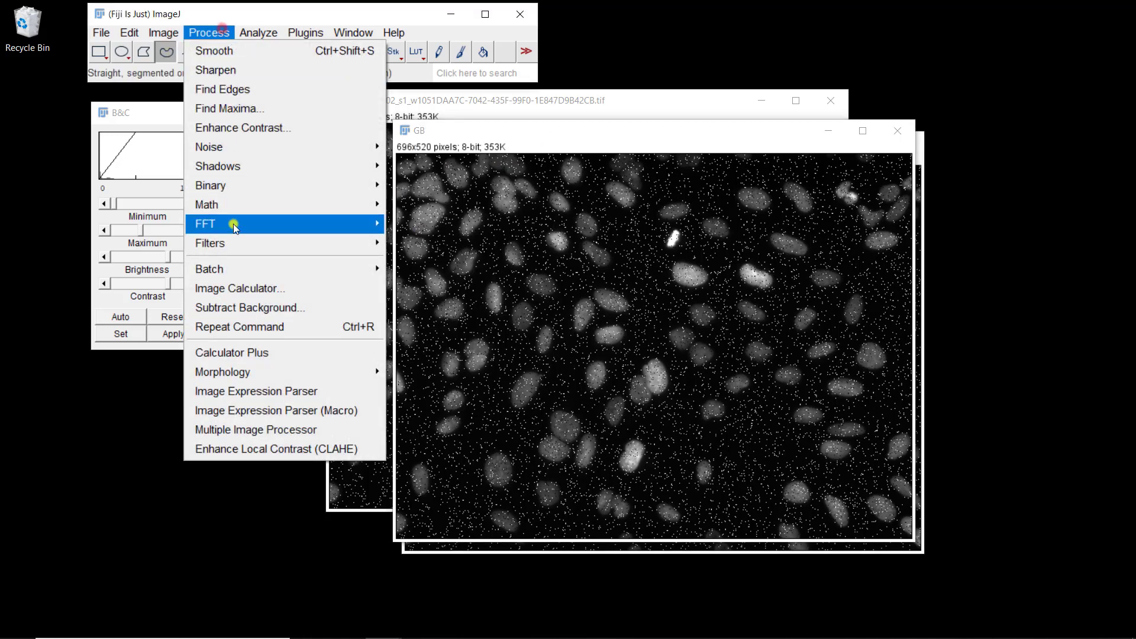
pyautogui.moveTo(235, 243)
pyautogui.click(396, 263)
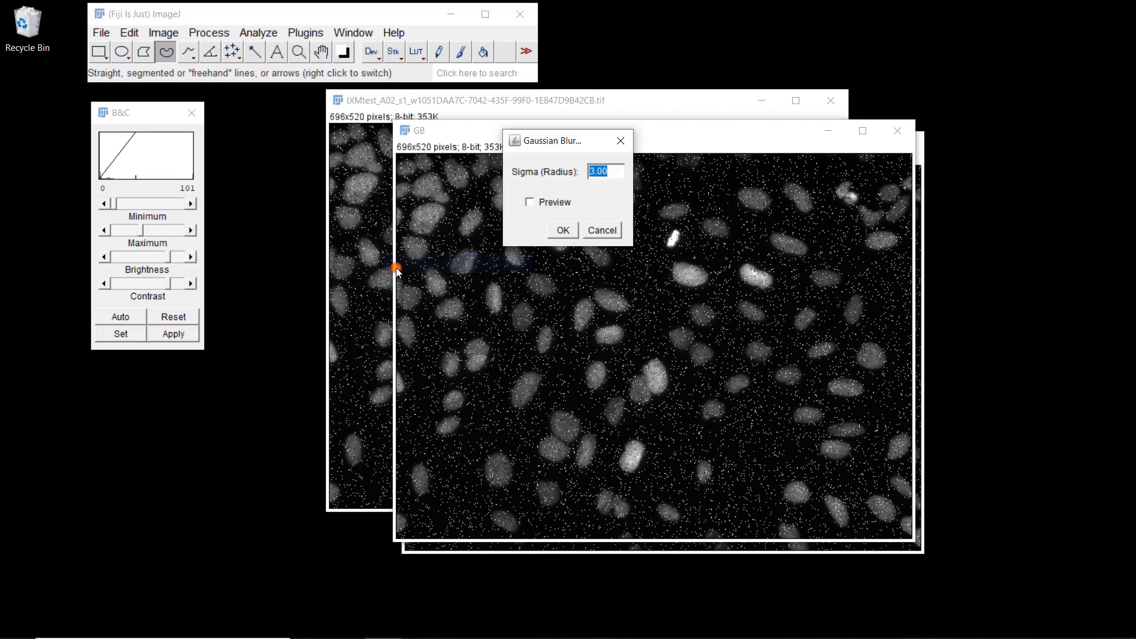
pyautogui.write('2')
pyautogui.click(563, 230)
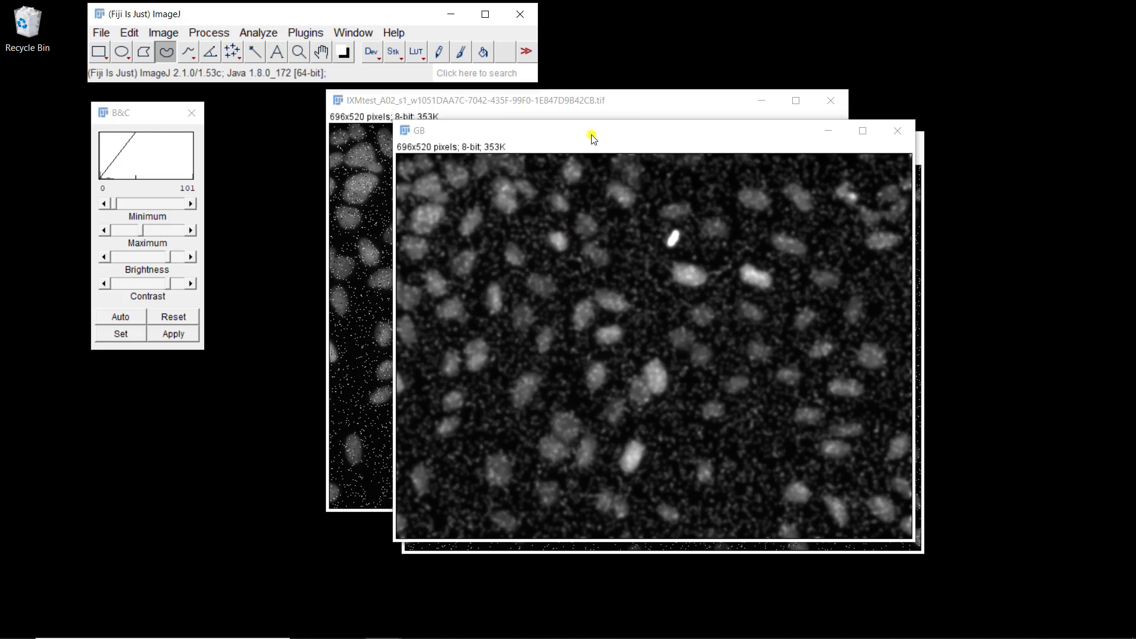
pyautogui.moveTo(591, 136); pyautogui.dragTo(423, 135)
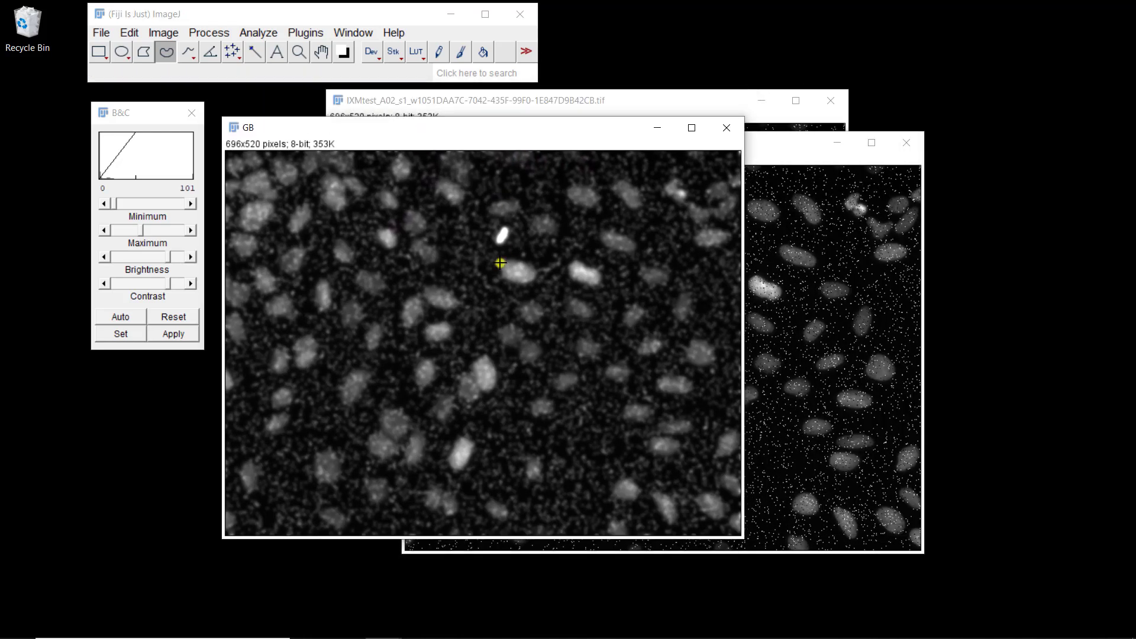
# - Inspect the blurred GB image's remaining noise at 400% zoom, return to 75%, then bring MF forward
pyautogui.click(794, 147)
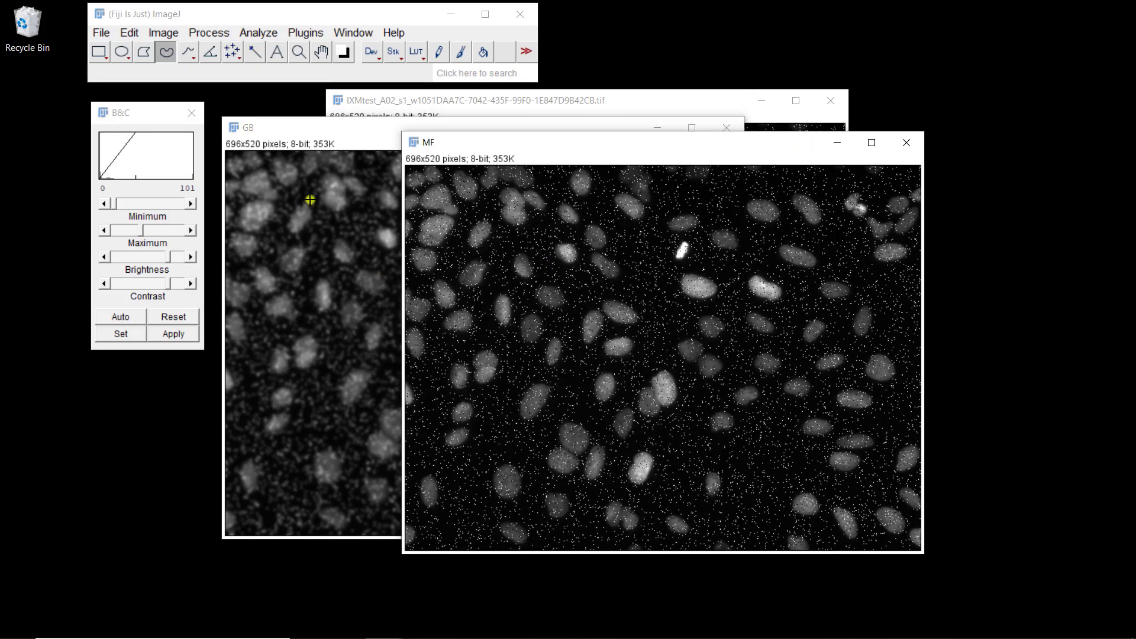
pyautogui.click(345, 145)
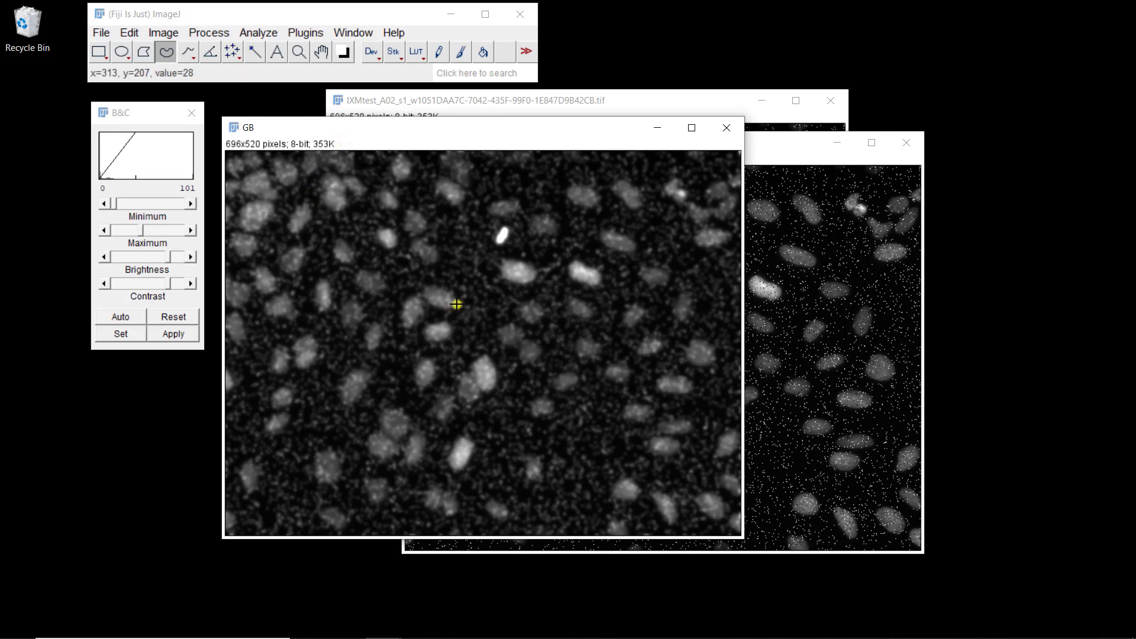
pyautogui.scroll(4, 456, 304)
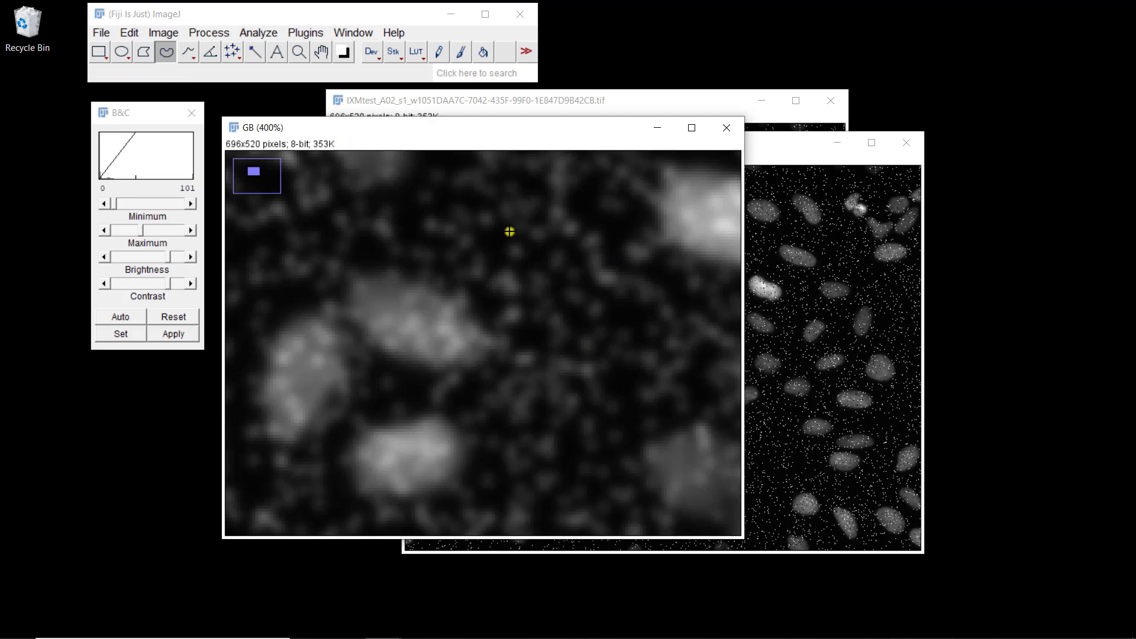
pyautogui.scroll(-4, 482, 279)
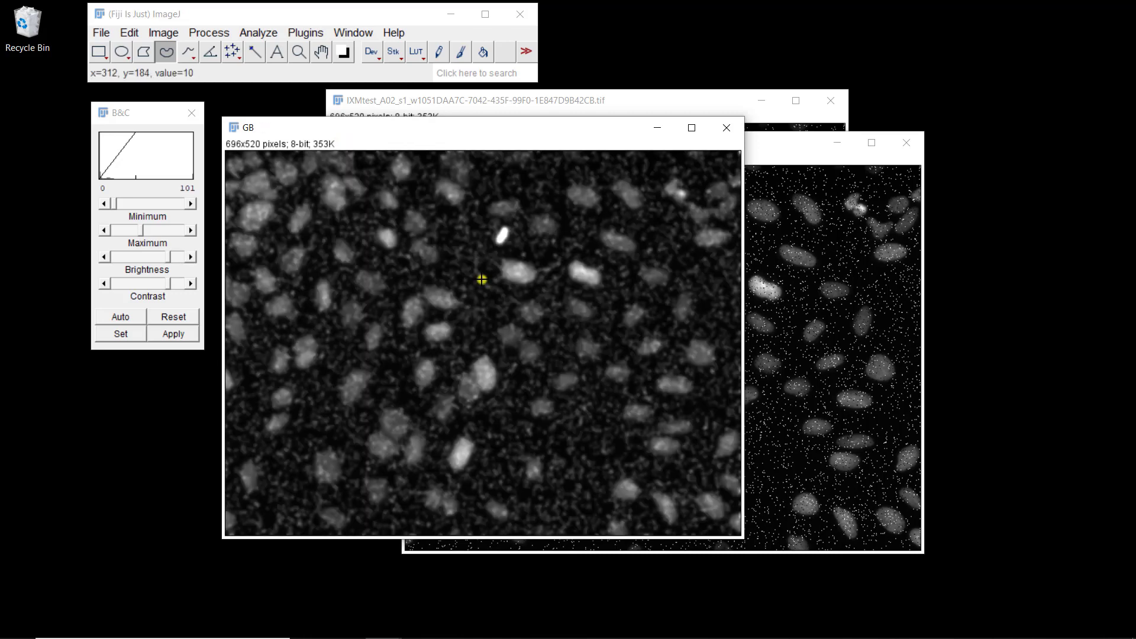
pyautogui.scroll(-1, 482, 278)
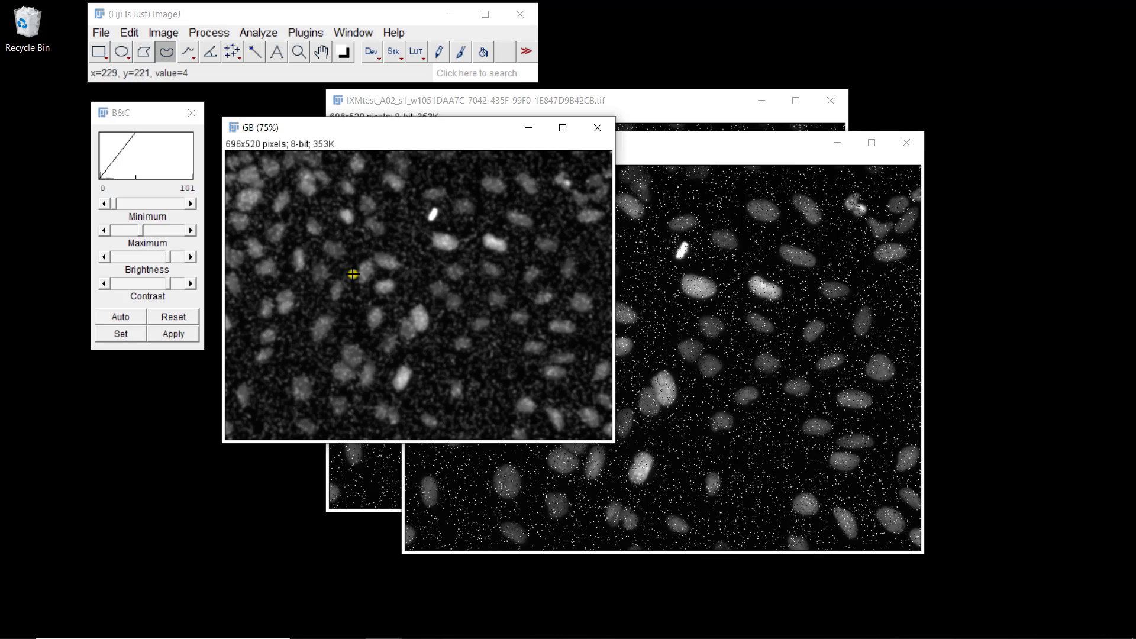
pyautogui.click(687, 145)
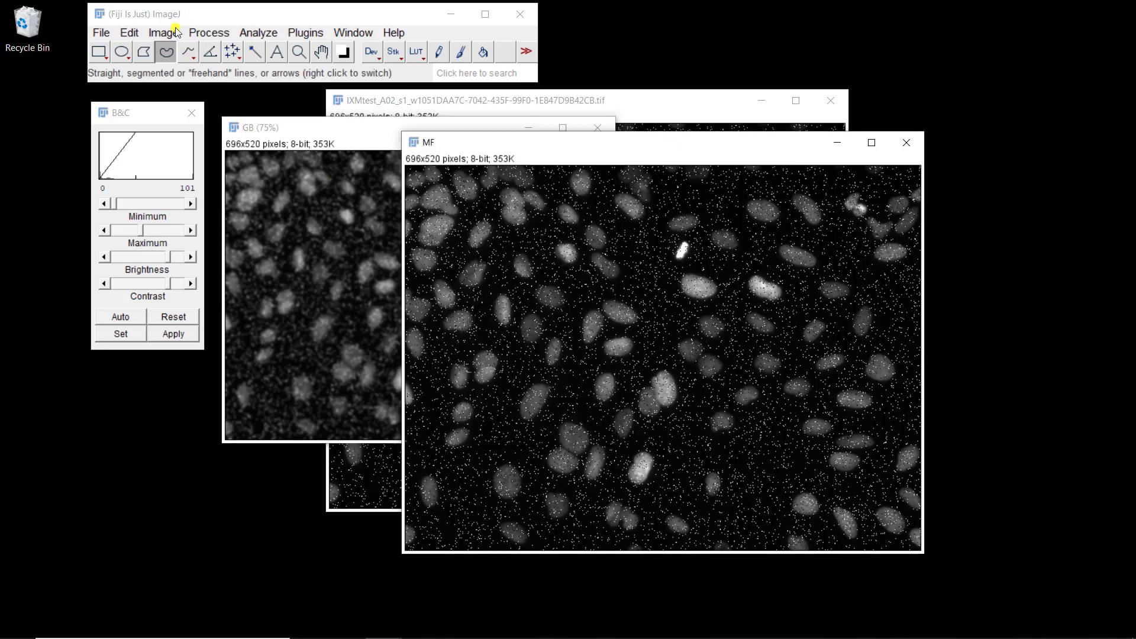
# - Apply a Median filter with radius 3.0 to the MF copy
pyautogui.click(194, 35)
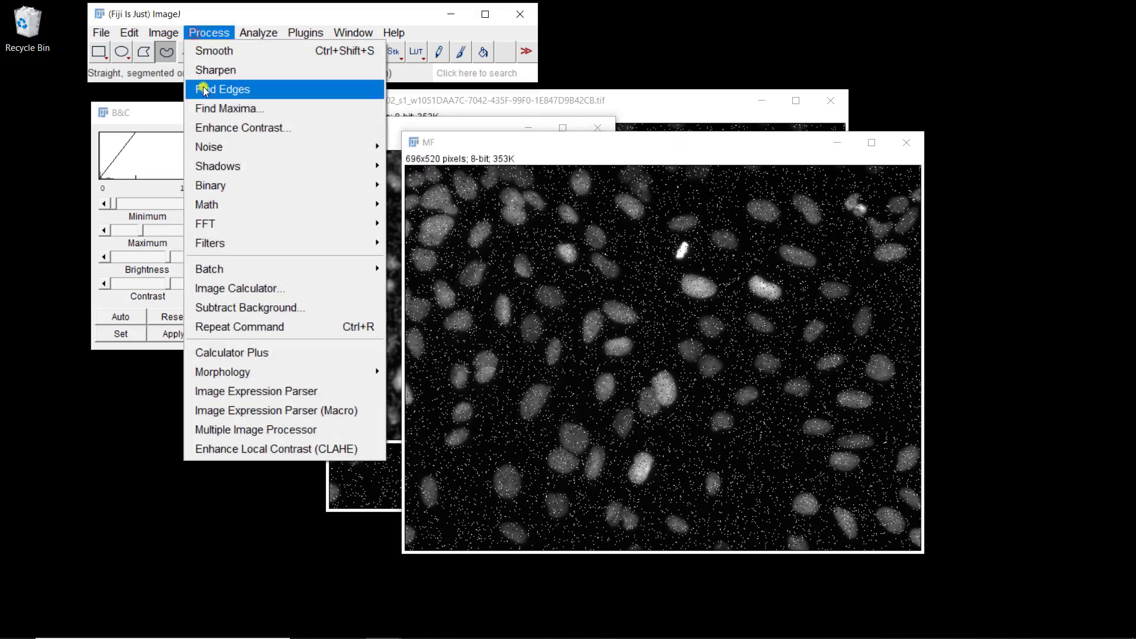
pyautogui.moveTo(204, 243)
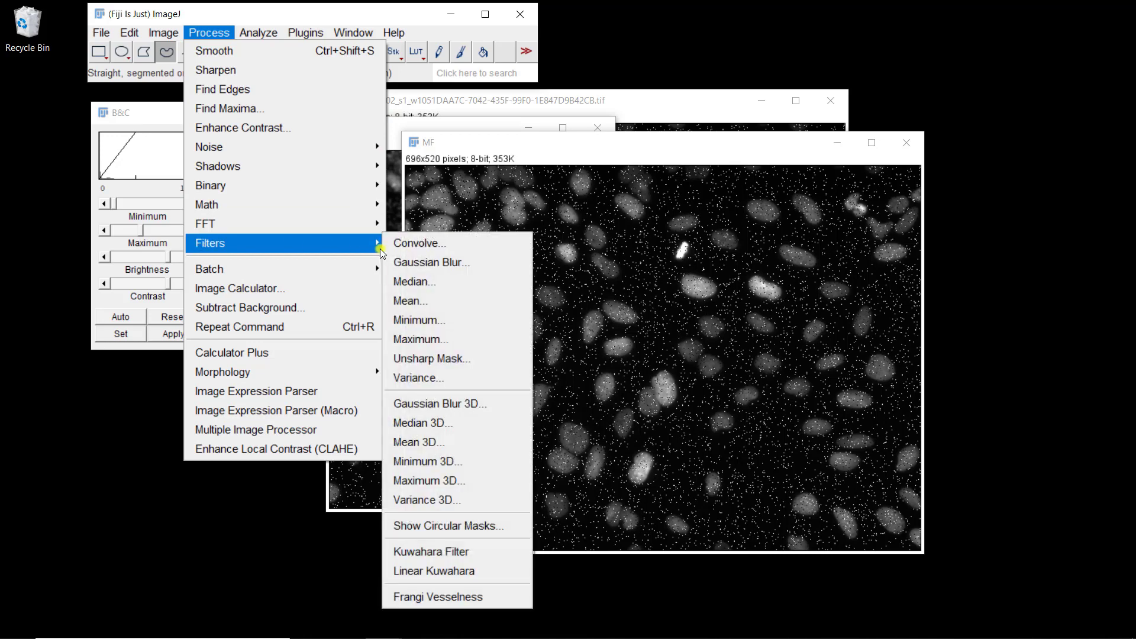
pyautogui.click(404, 283)
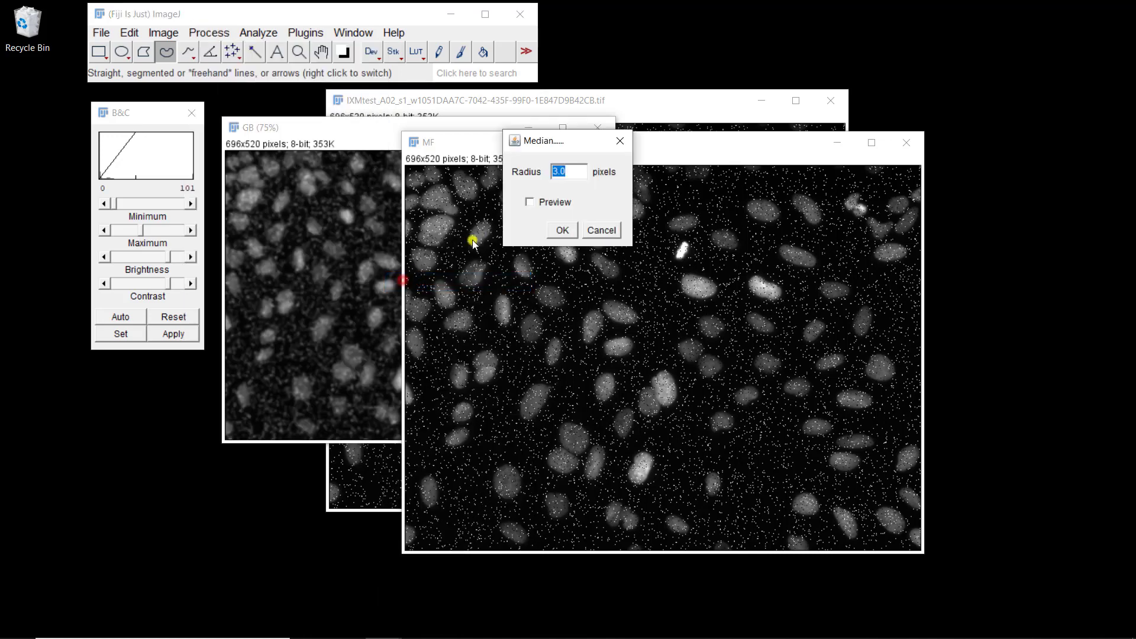
pyautogui.click(561, 230)
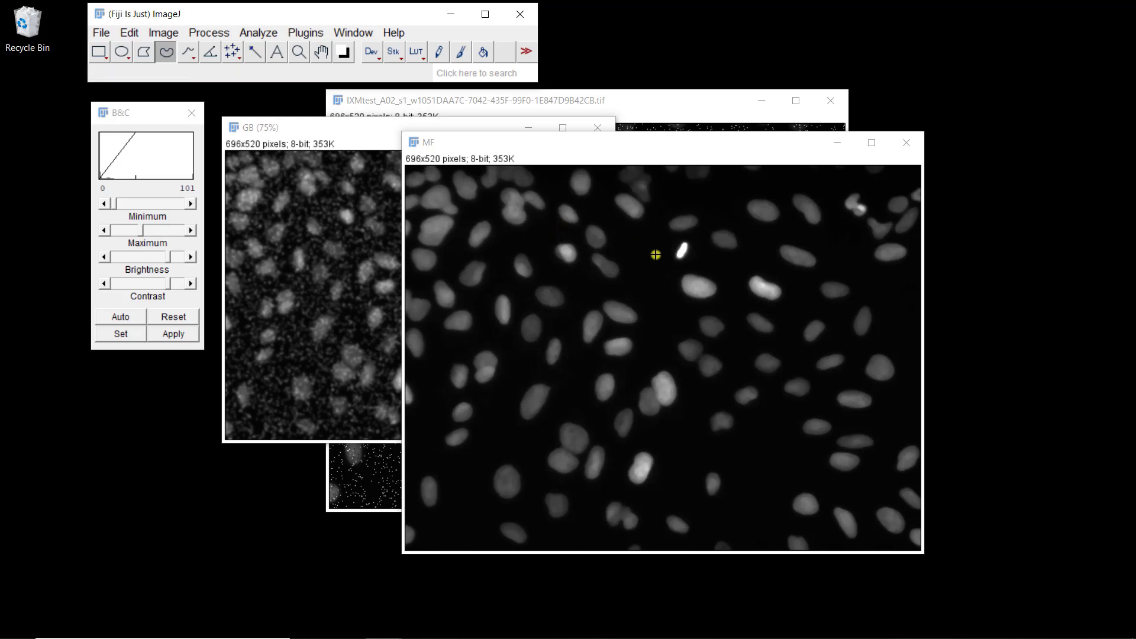
pyautogui.click(631, 270)
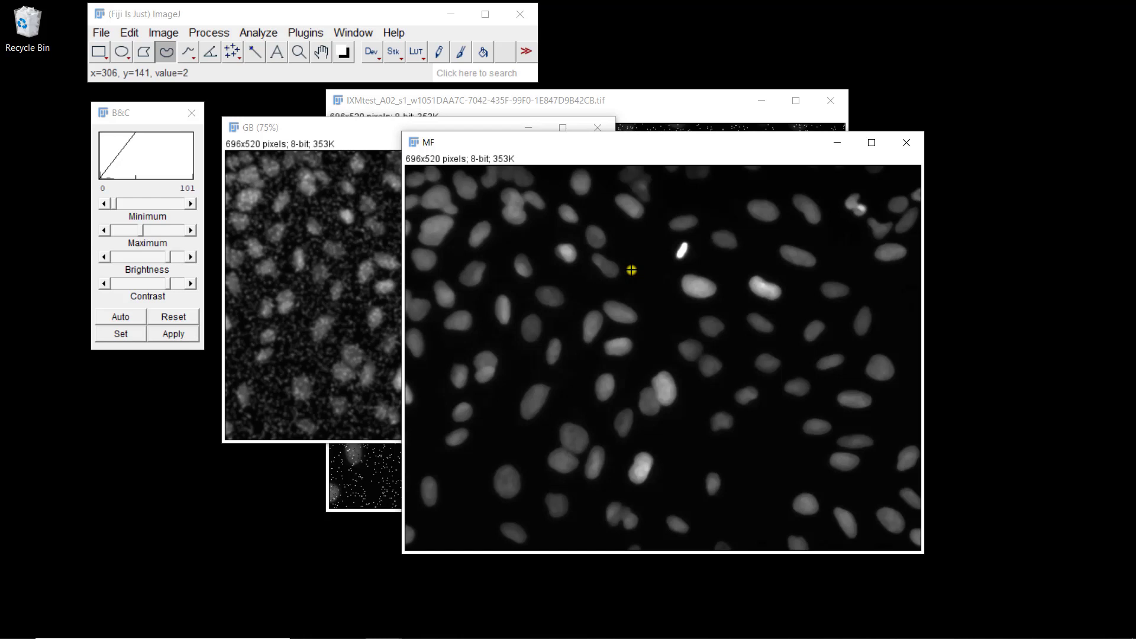
pyautogui.click(370, 468)
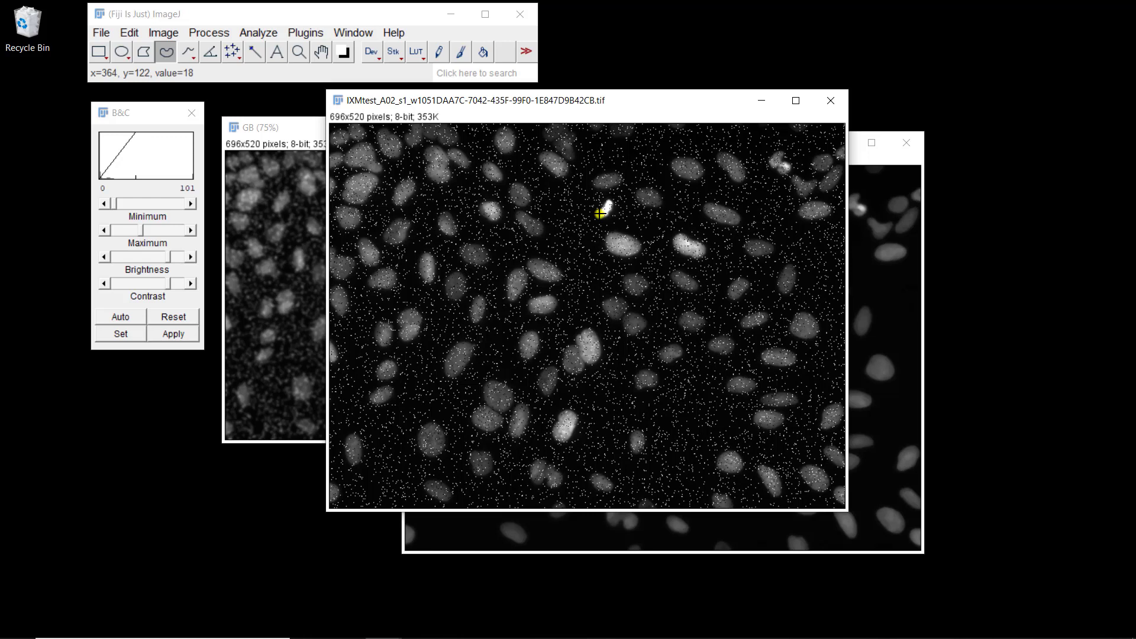
pyautogui.click(884, 269)
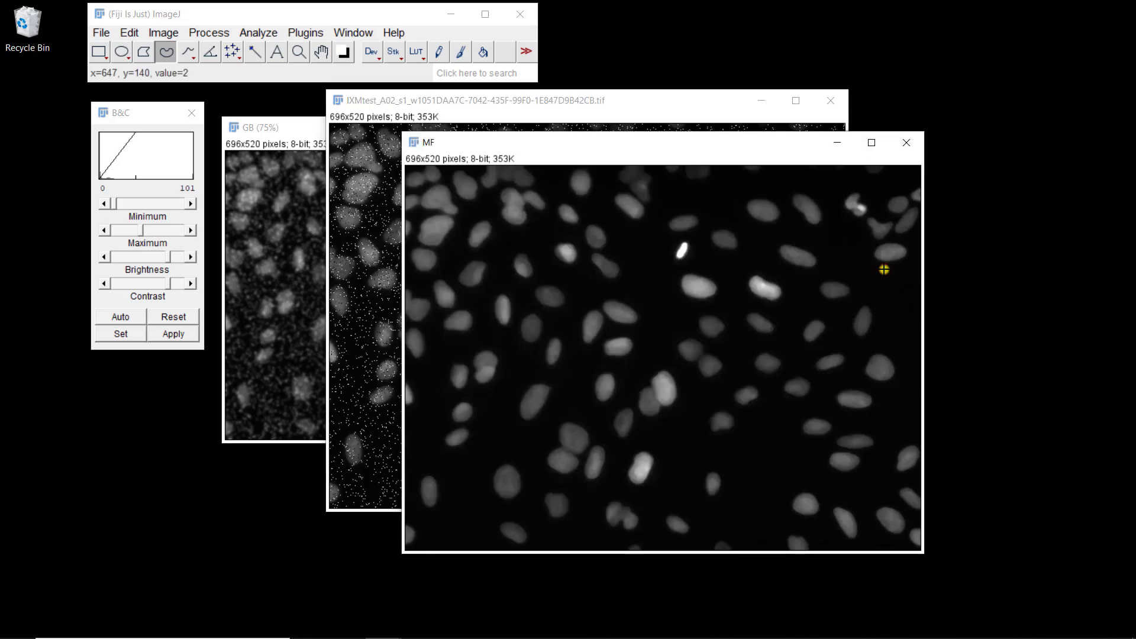